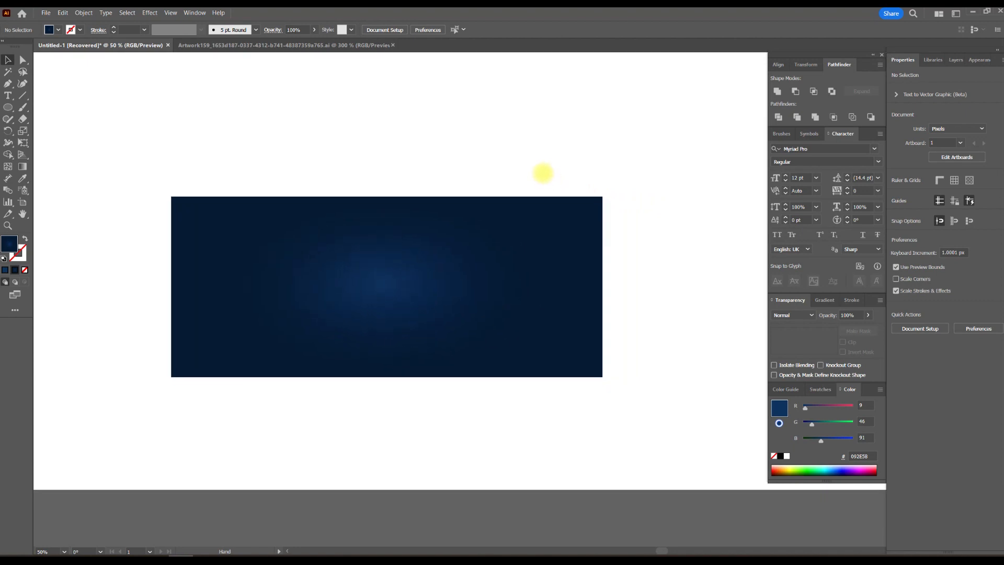
- Draw a vertical line about 116 px long on the dark blue rectangle with no fill and a white stroke
left_click(22, 95)
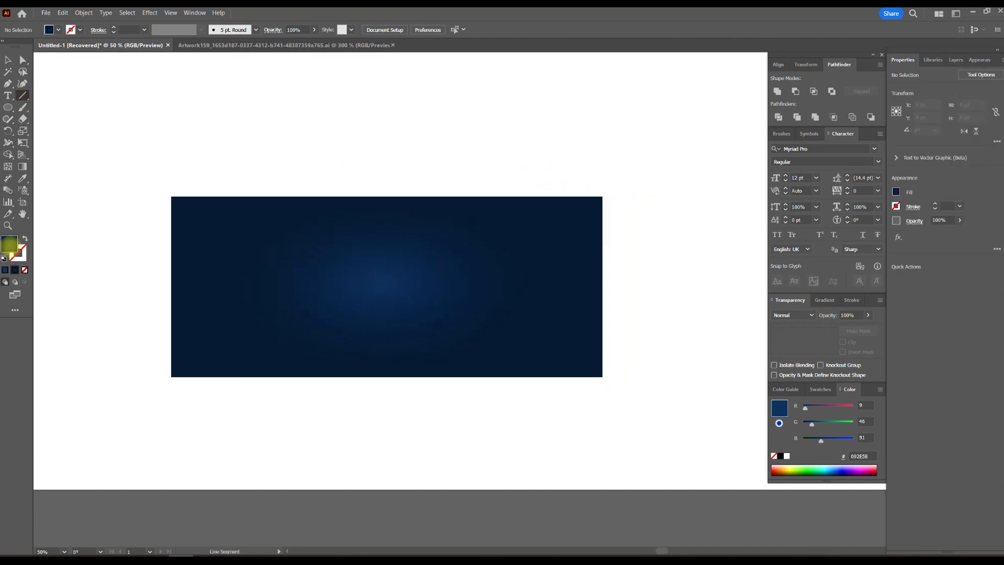
left_click(25, 238)
left_click(17, 253)
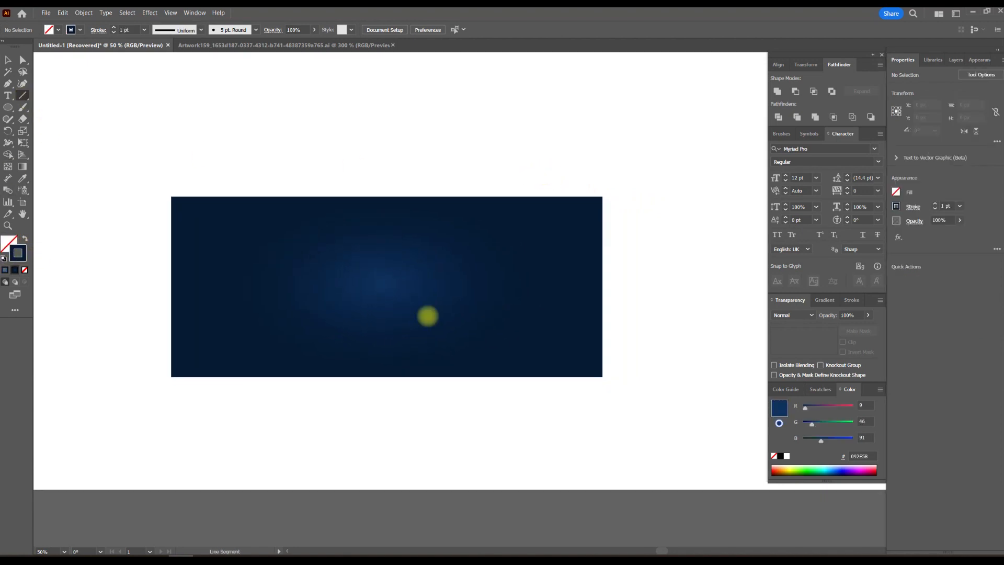
left_click(818, 390)
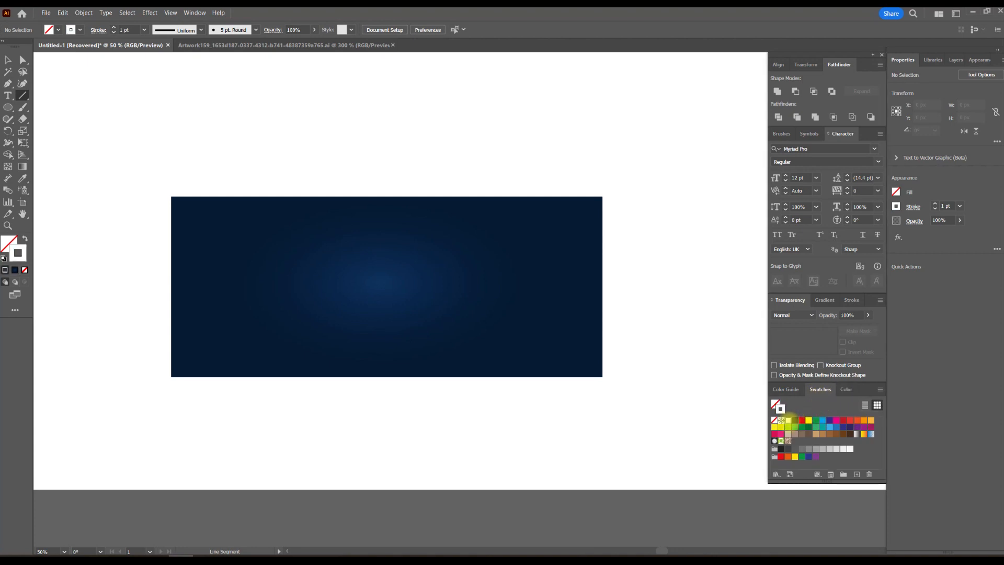
mouse_move(259, 242)
left_mouse_down()
mouse_move(259, 318)
mouse_move(253, 277)
left_mouse_up()
left_click(8, 60)
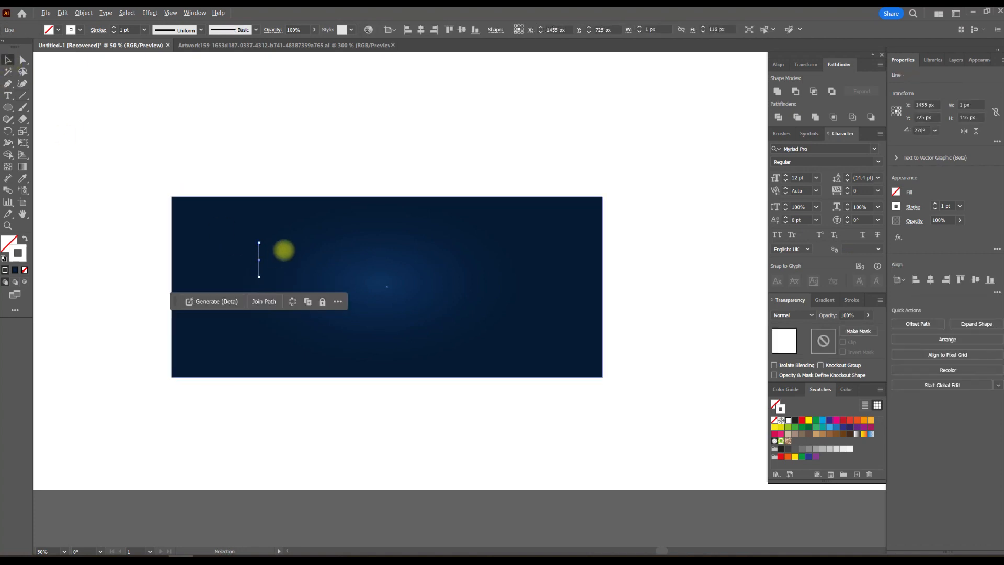
- Move the white line off the artboard onto the grey area below it
scroll(280, 253, "up", 2)
scroll(238, 240, "up", 1)
scroll(270, 240, "down", 3)
left_click_drag(246, 234, 476, 238)
scroll(426, 253, "up", 1)
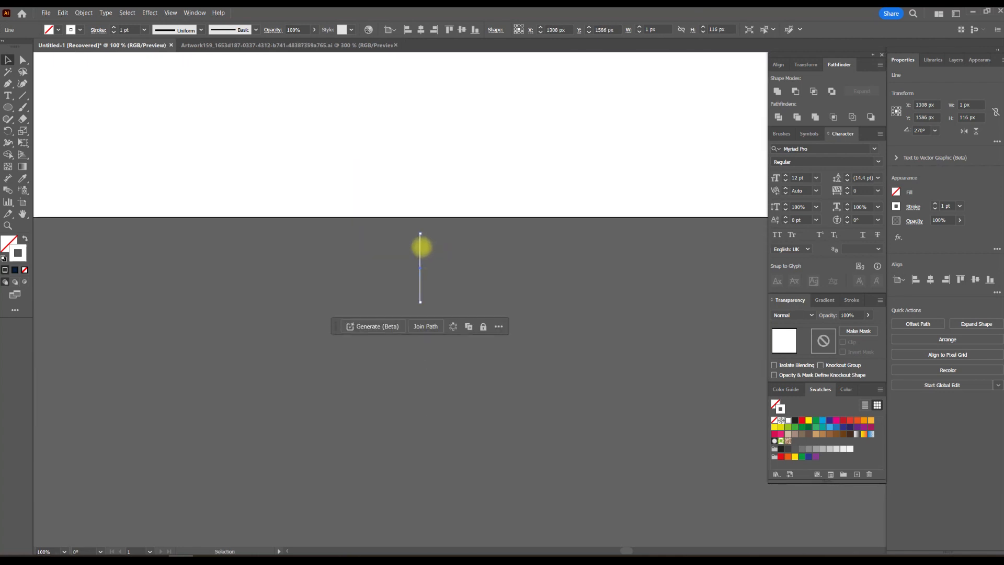
left_click_drag(420, 252, 437, 282)
scroll(424, 283, "up", 3)
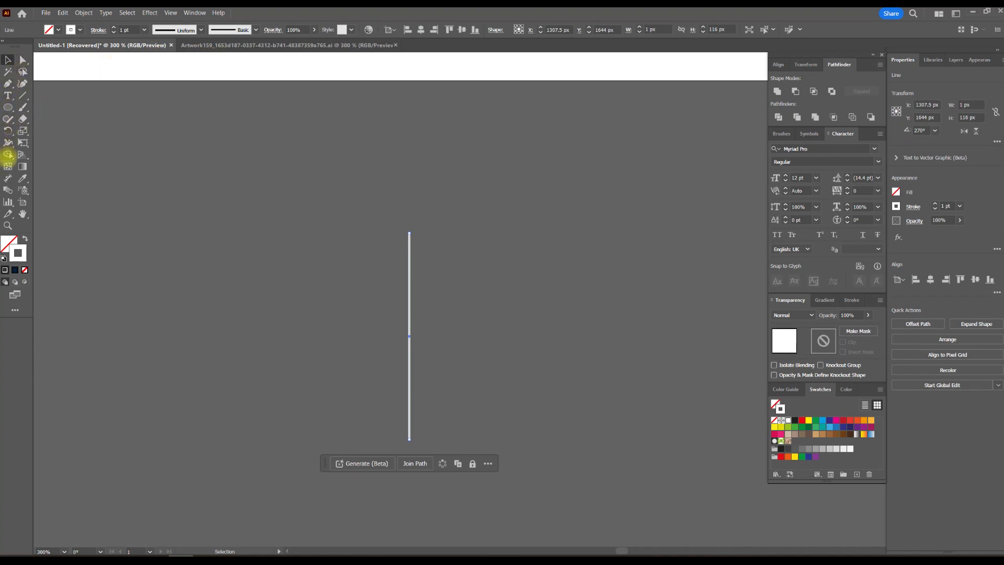
- Widen the line's upper end with the Width tool to a total width of 14 px, keeping both sides proportional
left_click(8, 142)
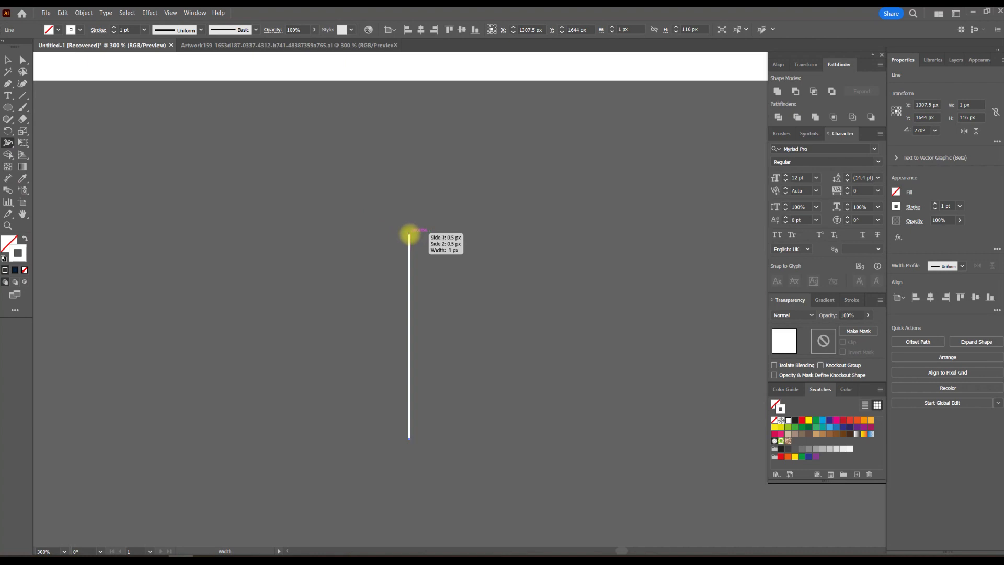
double_click(409, 234)
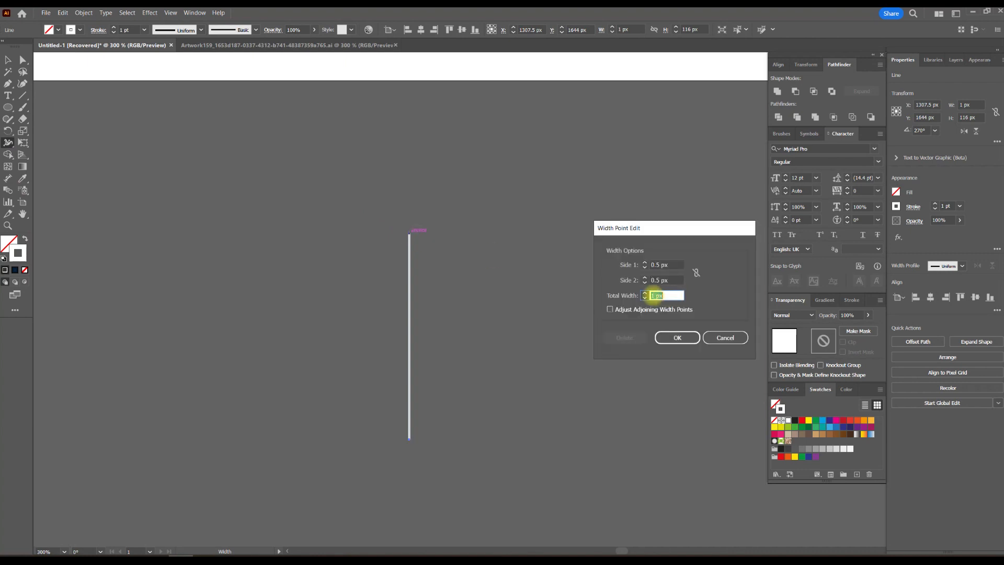
left_click(696, 273)
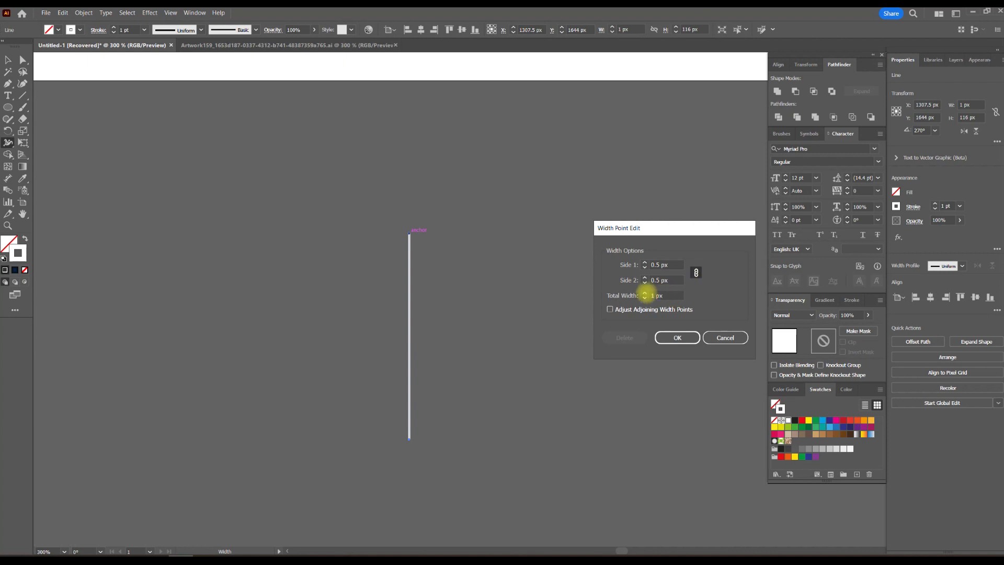
left_click(645, 292)
left_click(644, 293)
left_click(645, 293)
left_click(644, 293)
left_click(644, 293)
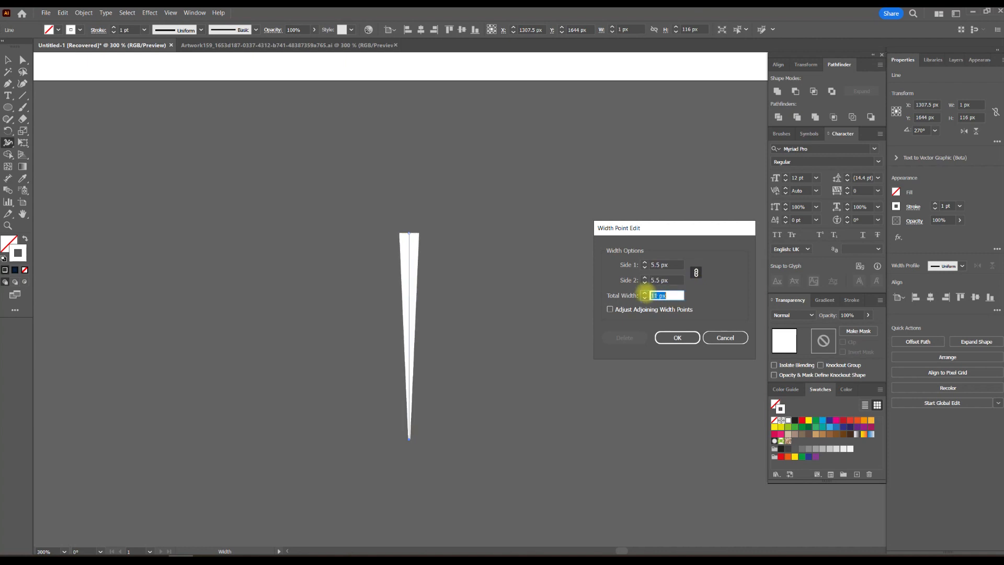
left_click(644, 292)
left_click(645, 293)
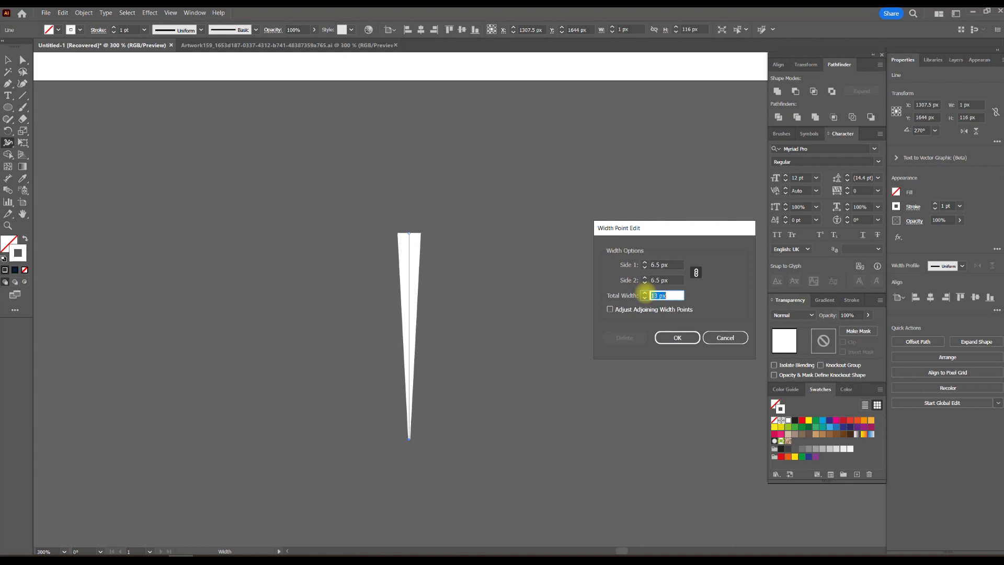
left_click(677, 337)
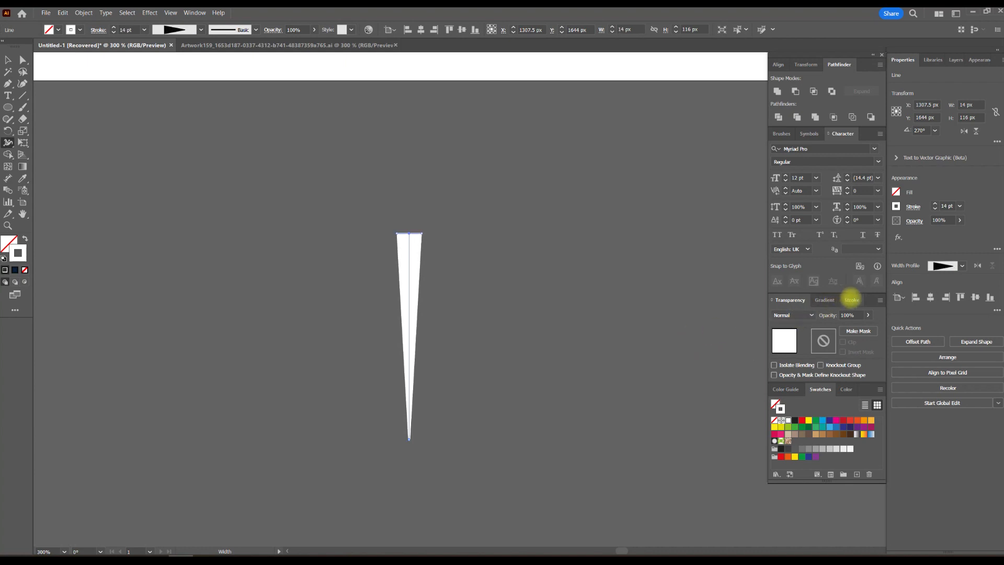
- Give the tapered line round caps and set the total width at its lower end to 0 px
left_click(851, 299)
left_click(817, 328)
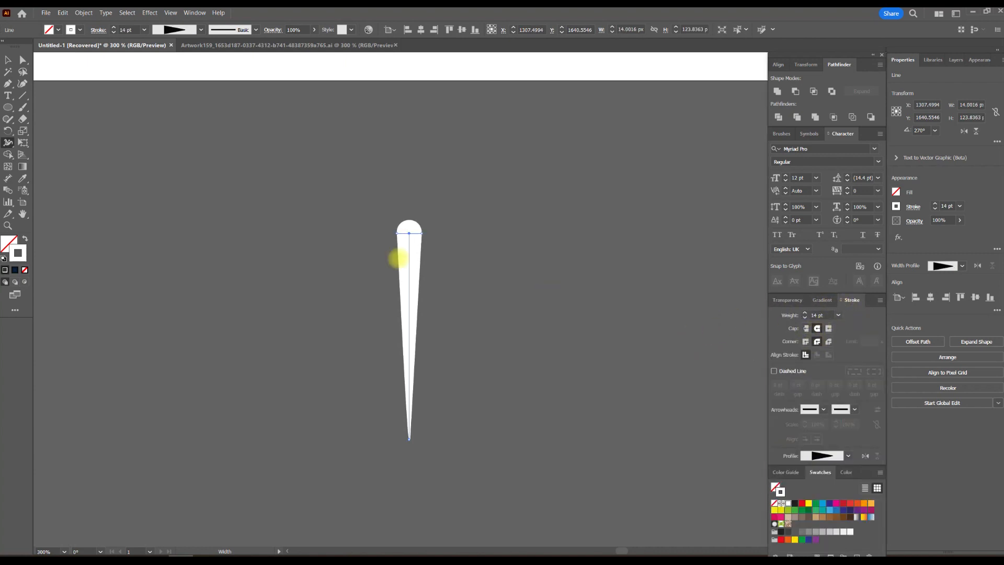
scroll(405, 450, "up", 10)
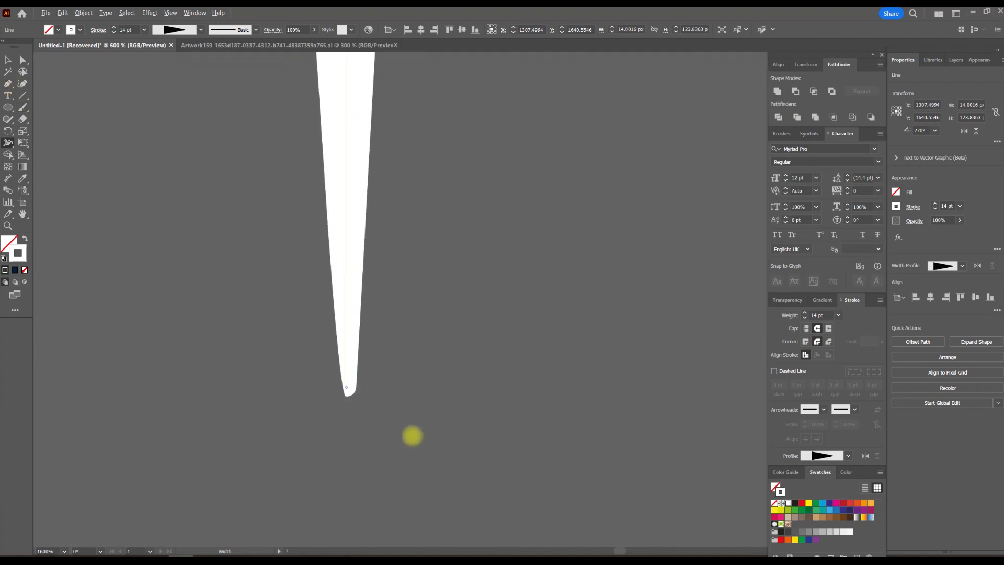
scroll(370, 385, "up", 3)
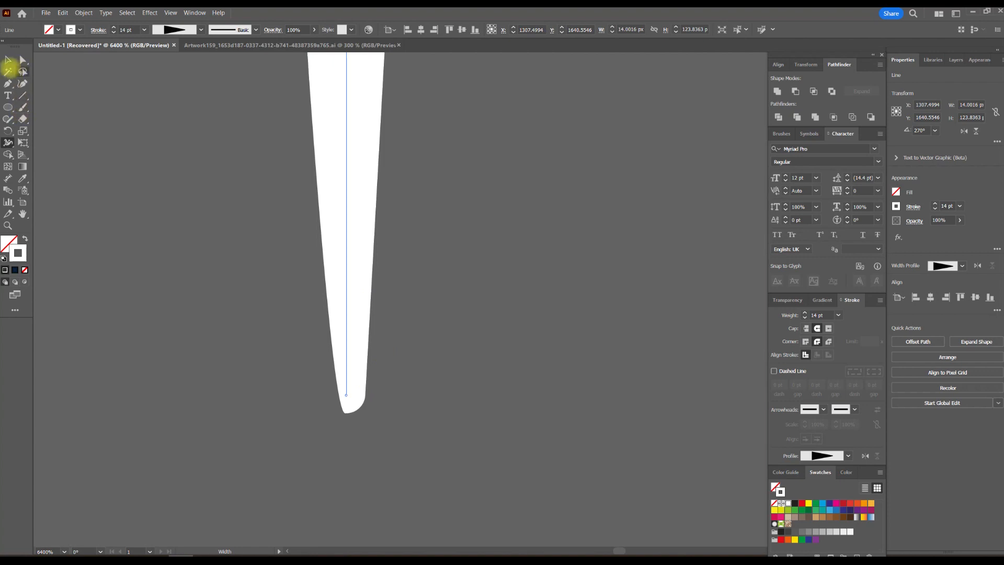
double_click(346, 394)
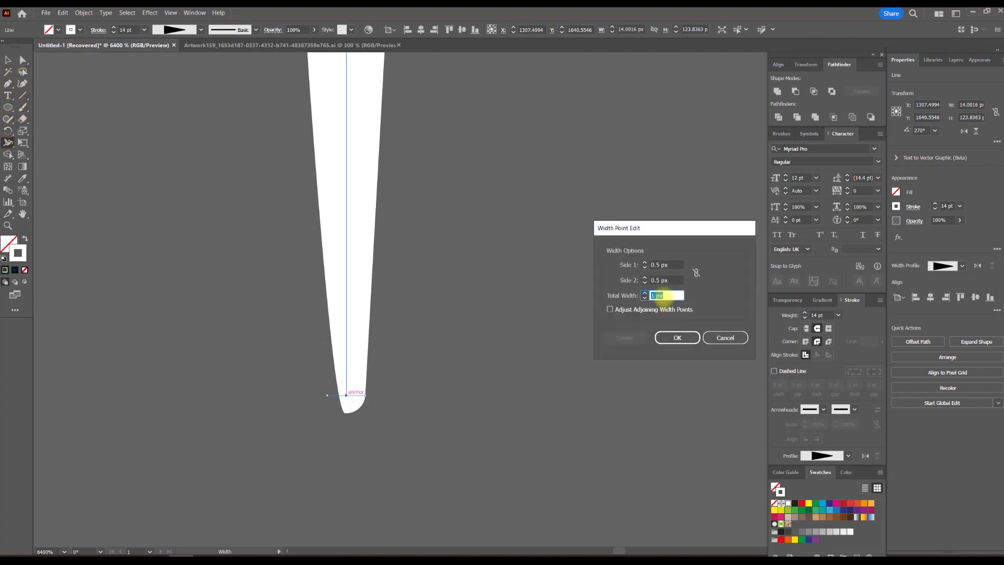
type("0")
left_click(675, 279)
left_click(680, 337)
scroll(406, 276, "down", 9)
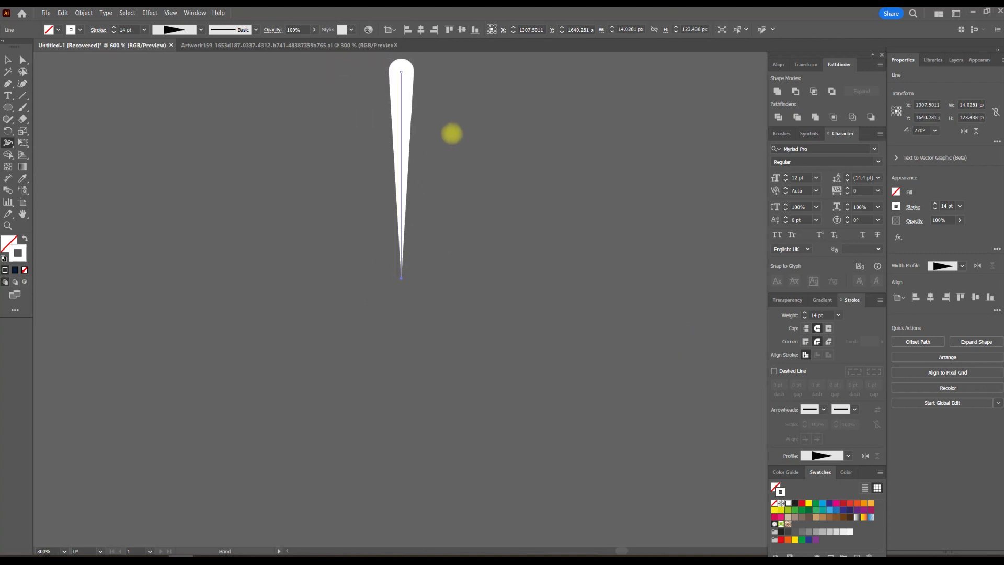
- Draw a 46 px circle beside the tapered line with a white fill and no stroke
left_click_drag(451, 134, 407, 230)
left_click(8, 60)
left_click(182, 122)
left_click(8, 106)
left_click_drag(151, 133, 235, 216)
left_click(25, 238)
left_click(9, 243)
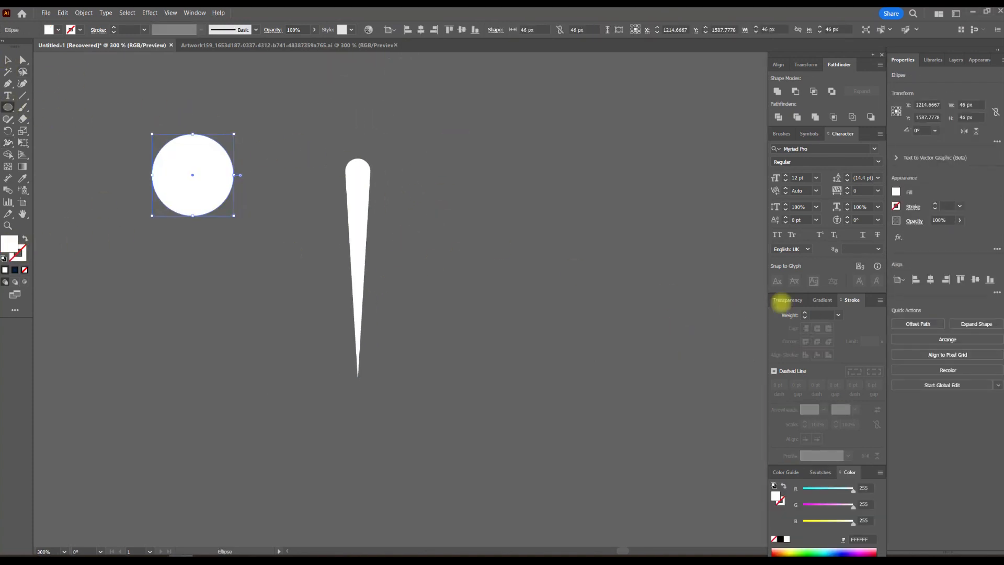
- Fill the circle with a radial gradient and make its centre stop white
left_click(823, 299)
left_click(822, 371)
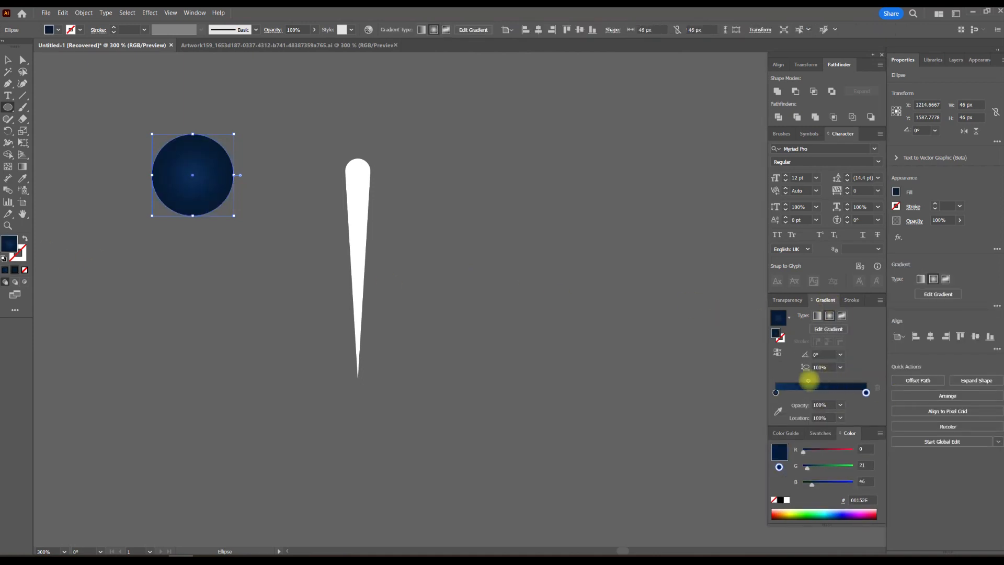
left_click(816, 434)
left_click(775, 392)
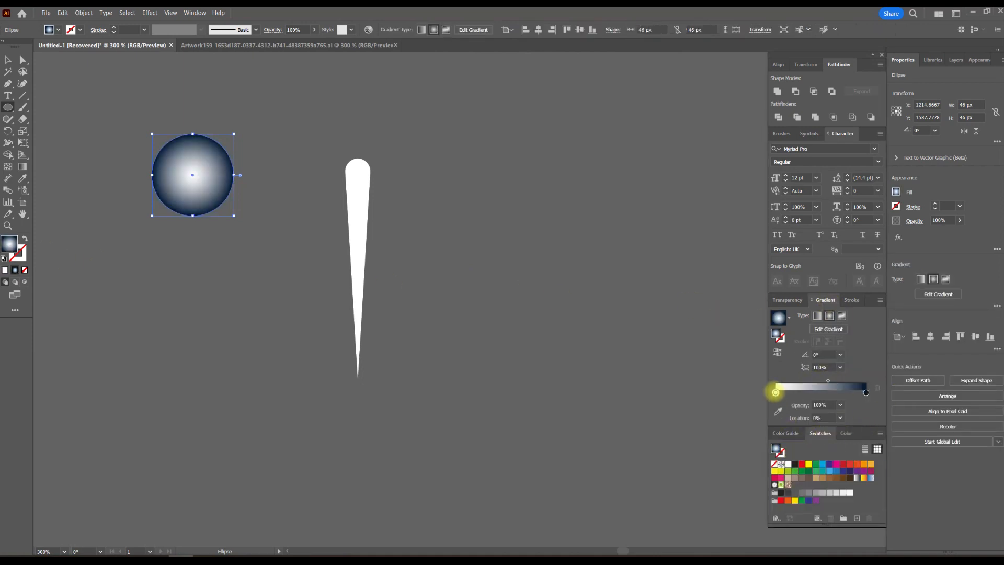
- Set the gradient's outer stop to near-black 000500 and shift the gradient midpoint towards the white stop
left_click(865, 393)
left_click(847, 433)
left_click_drag(809, 452, 803, 467)
left_click_drag(809, 483, 799, 486)
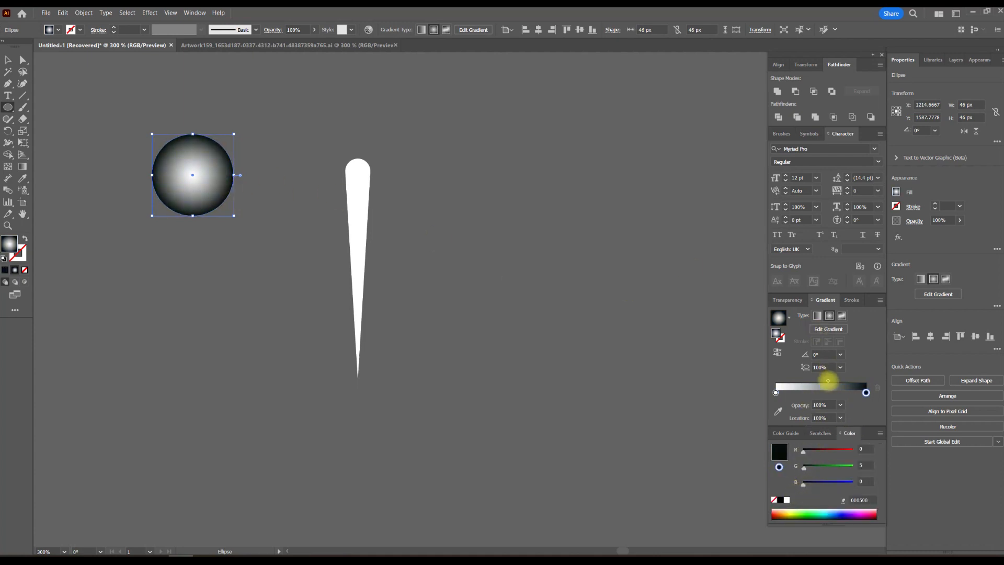
left_click_drag(828, 380, 807, 380)
left_click(865, 393)
- Move the gradient circle so it is centred on the rounded upper end of the tapered line
key("v")
left_click_drag(193, 175, 359, 168)
scroll(372, 159, "up", 2)
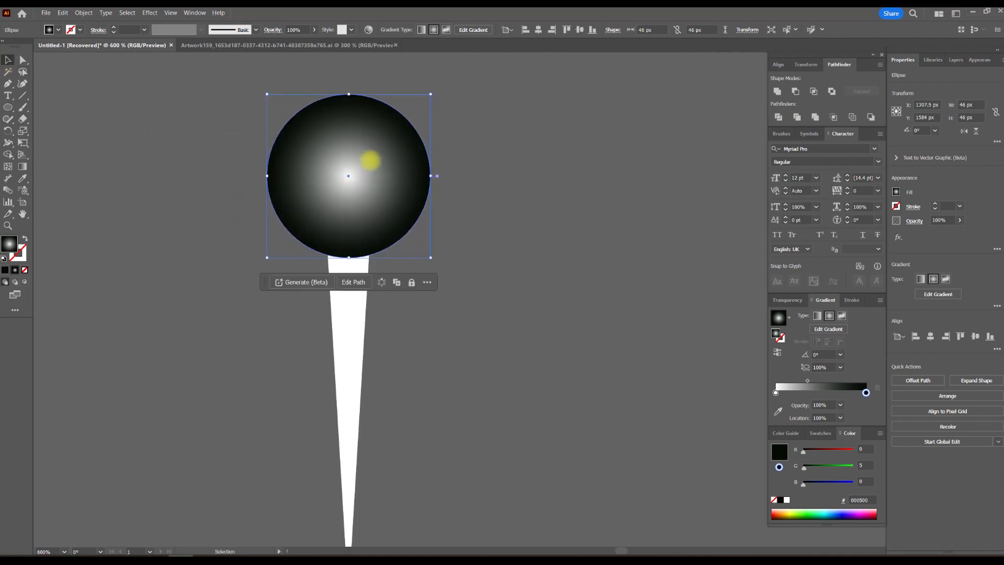
- Set the blending mode of both the circle and the tapered line to Color Dodge and group them
left_click_drag(239, 305, 387, 225)
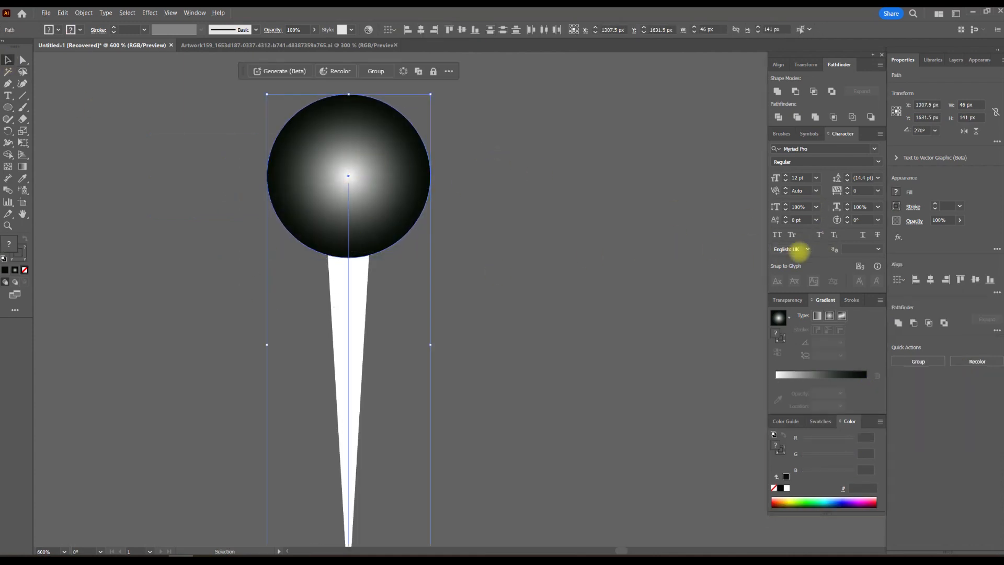
left_click(788, 299)
left_click(793, 316)
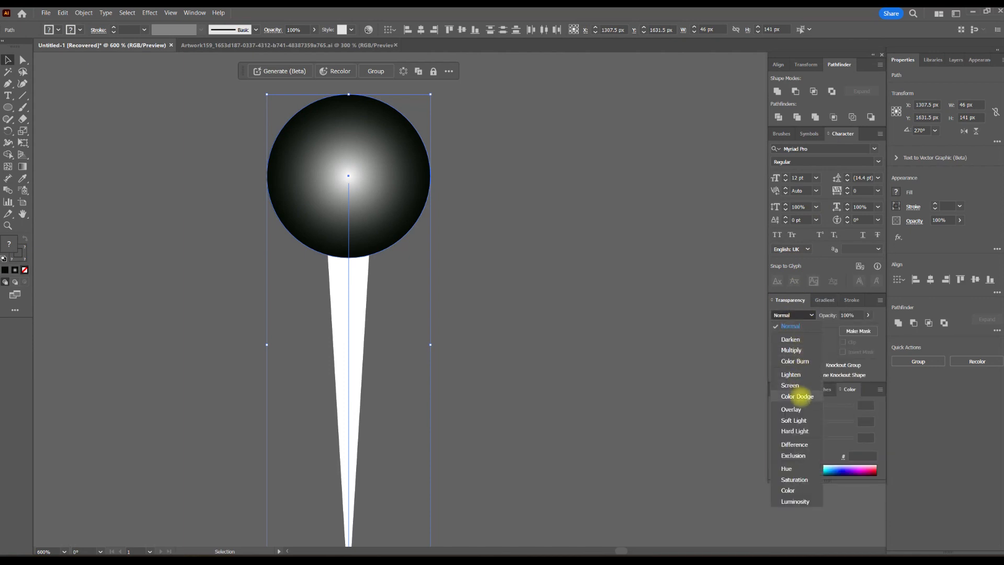
left_click(797, 396)
right_click(382, 186)
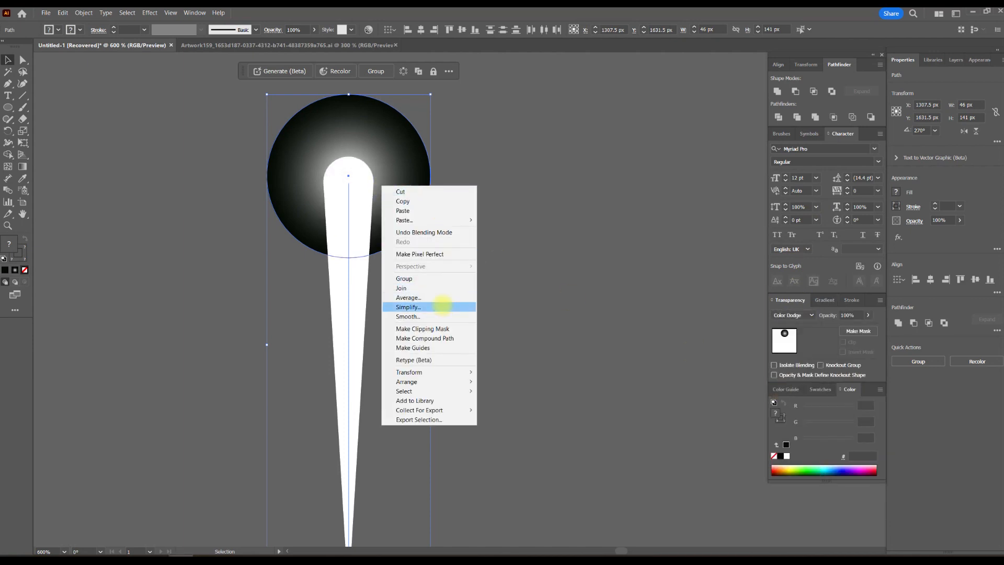
left_click(450, 277)
left_click(548, 281)
- Place the grouped circle and tapered line near the centre of the dark blue rectangle
scroll(543, 281, "down", 3)
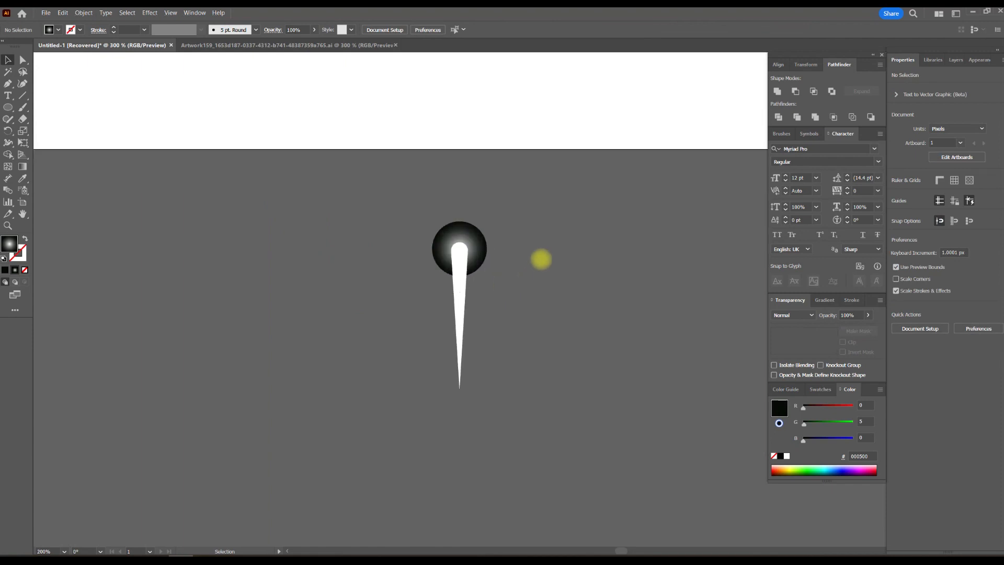
scroll(550, 263, "down", 5)
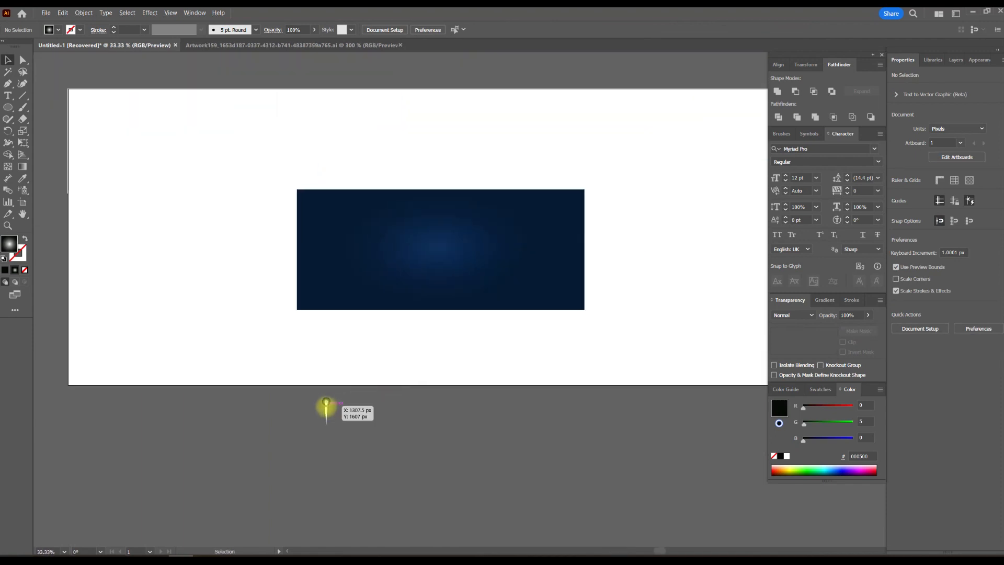
scroll(460, 240, "up", 4)
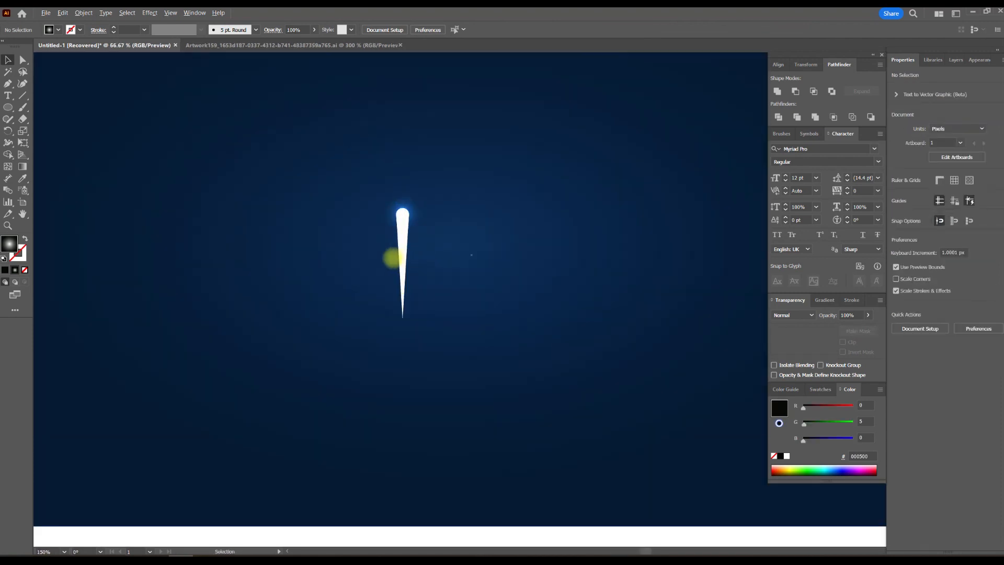
scroll(392, 258, "up", 2)
left_click(412, 167)
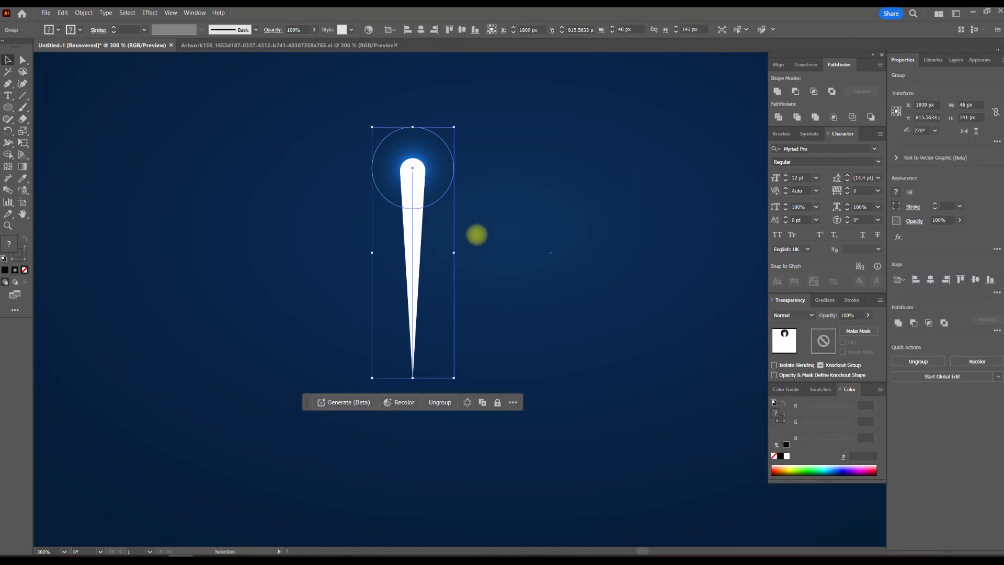
left_click(476, 235)
- Isolate the group and apply a gradient to the tapered line's stroke
left_click(413, 242)
double_click(412, 243)
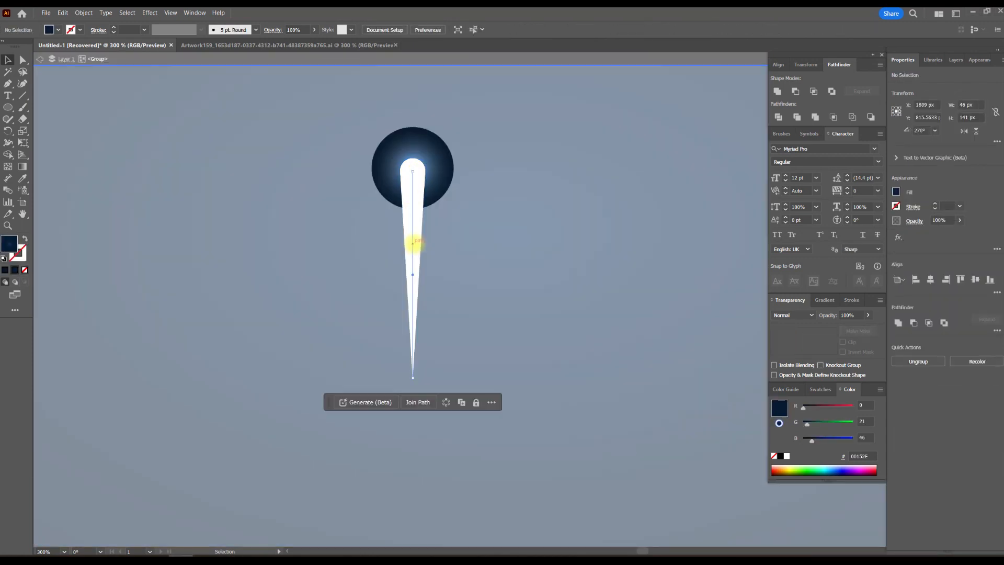
left_click(413, 243)
left_click(25, 252)
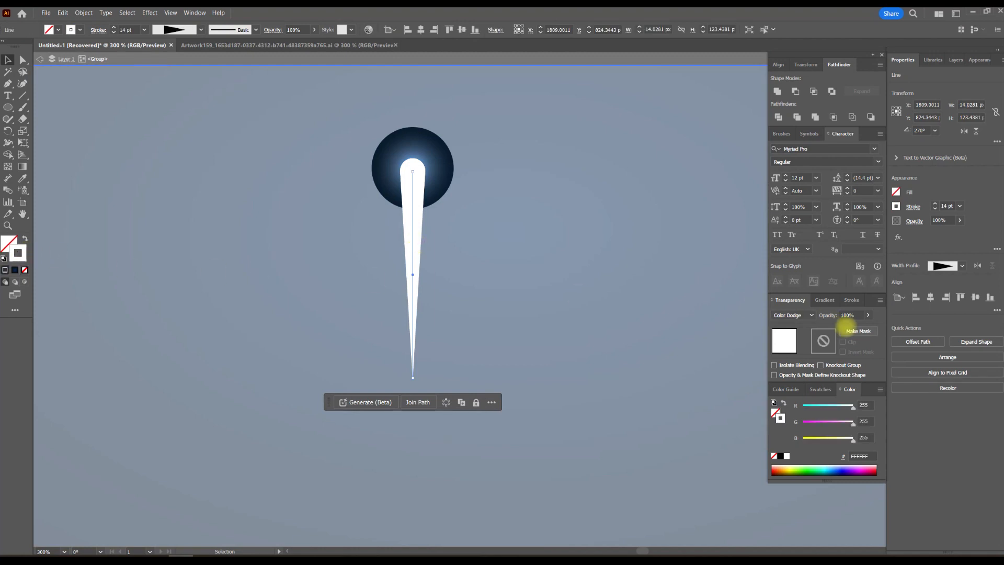
left_click(825, 300)
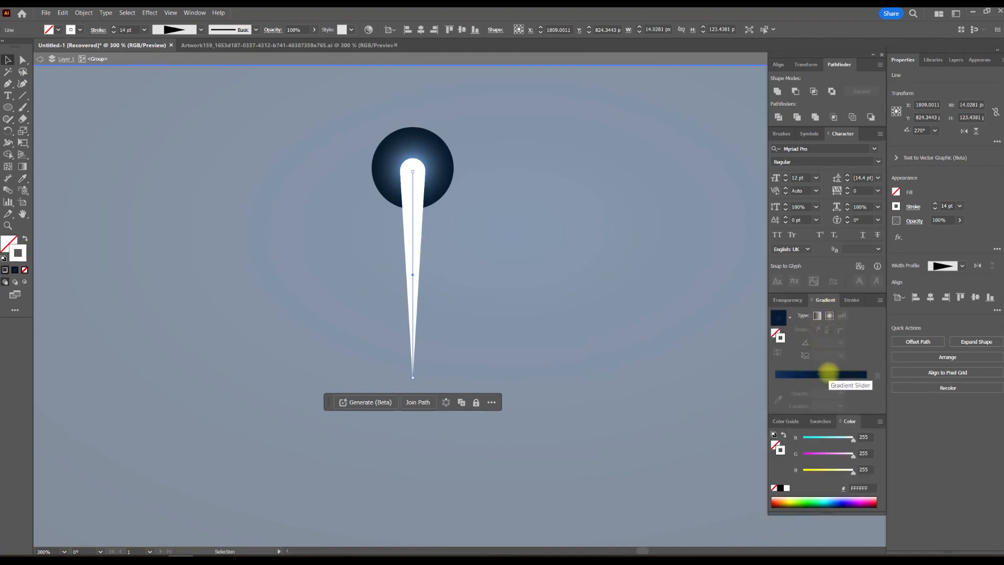
left_click(827, 372)
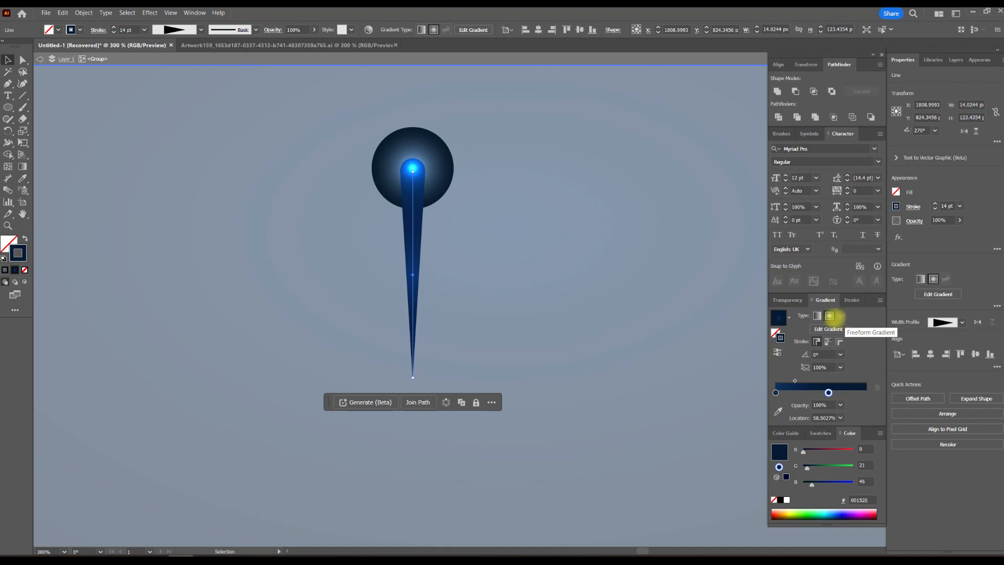
- Make the stroke gradient linear, with its dark stop at 100% location and its first stop white
left_click(816, 316)
left_click_drag(828, 392, 883, 392)
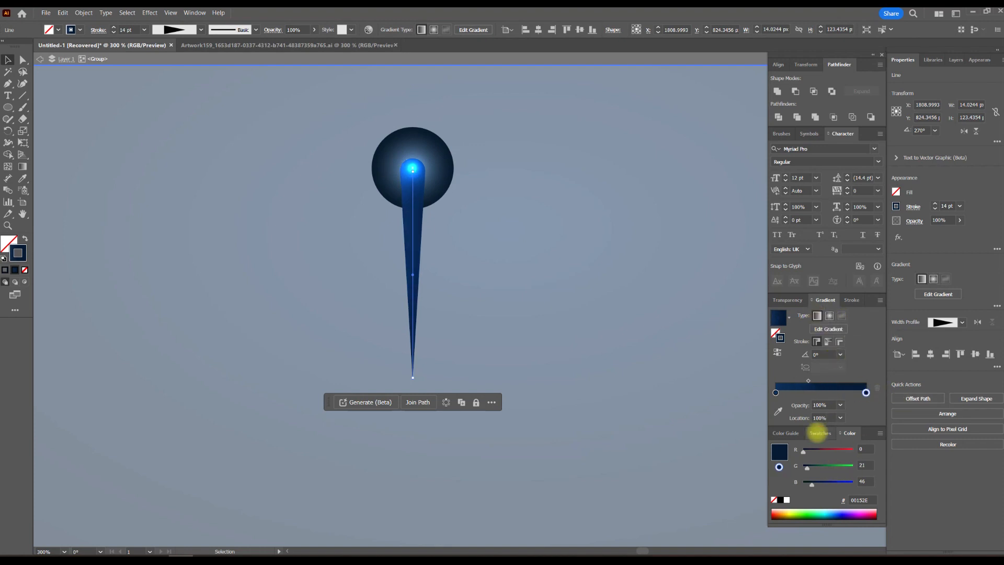
left_click(819, 433)
left_click(775, 392)
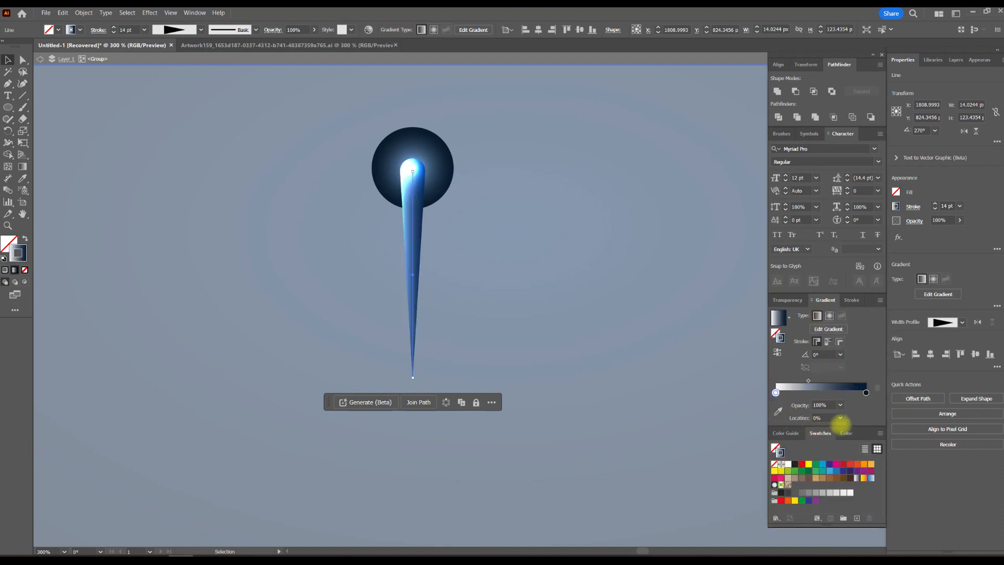
- Make the tapered line's dark gradient stop black, set the gradient angle to -90°, and exit the group isolation
left_click(865, 392)
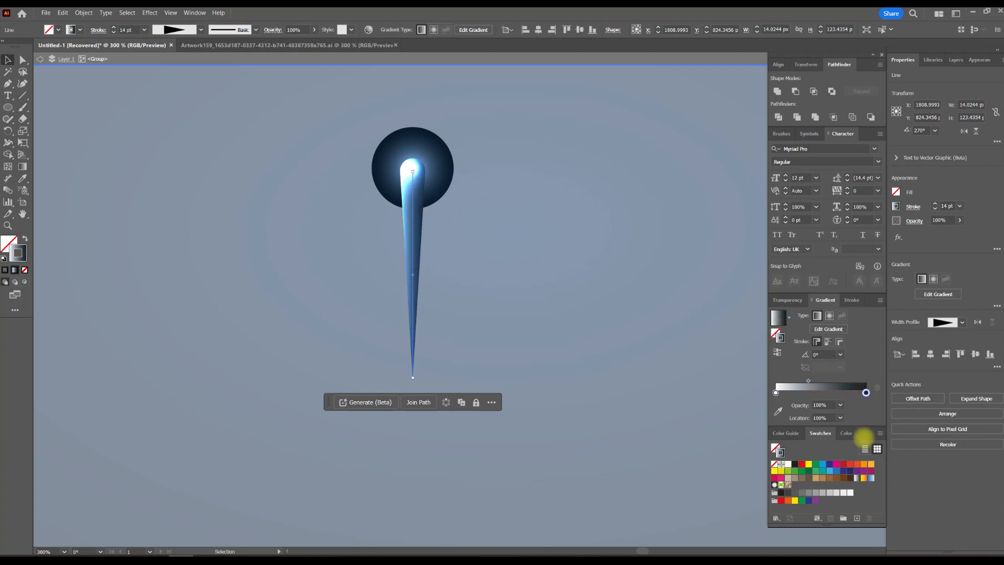
left_click(846, 433)
left_click(780, 499)
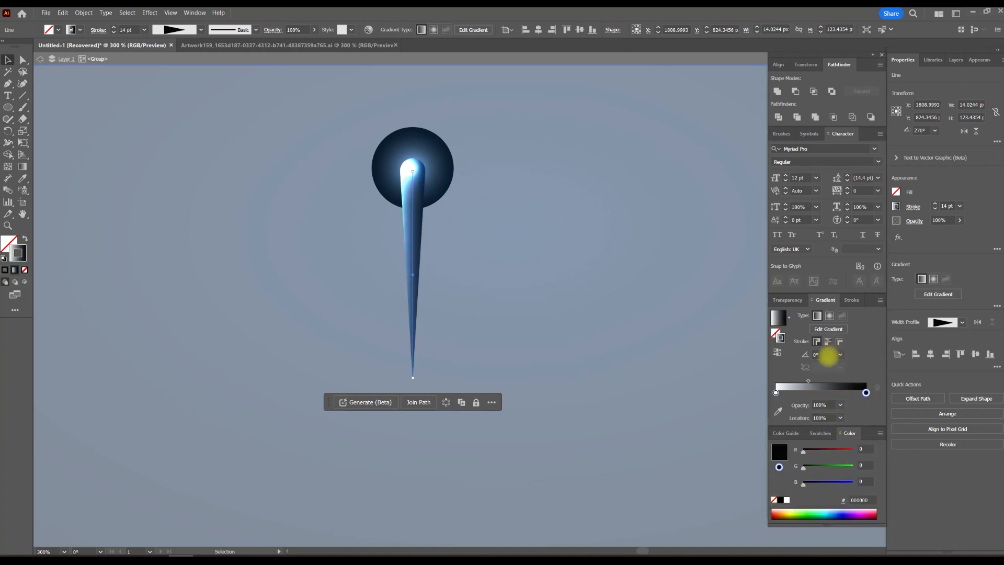
type("-90")
left_click(782, 351)
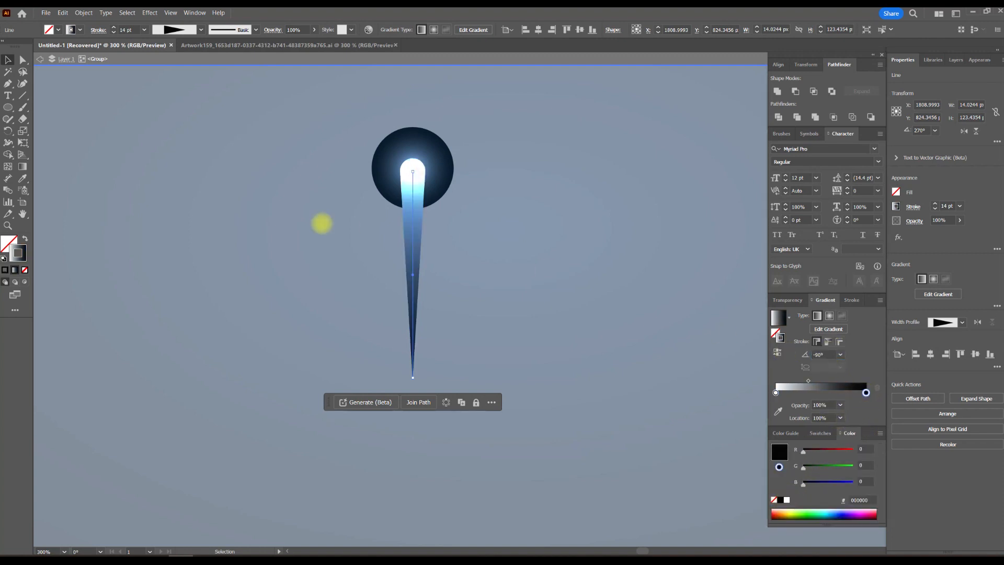
double_click(623, 162)
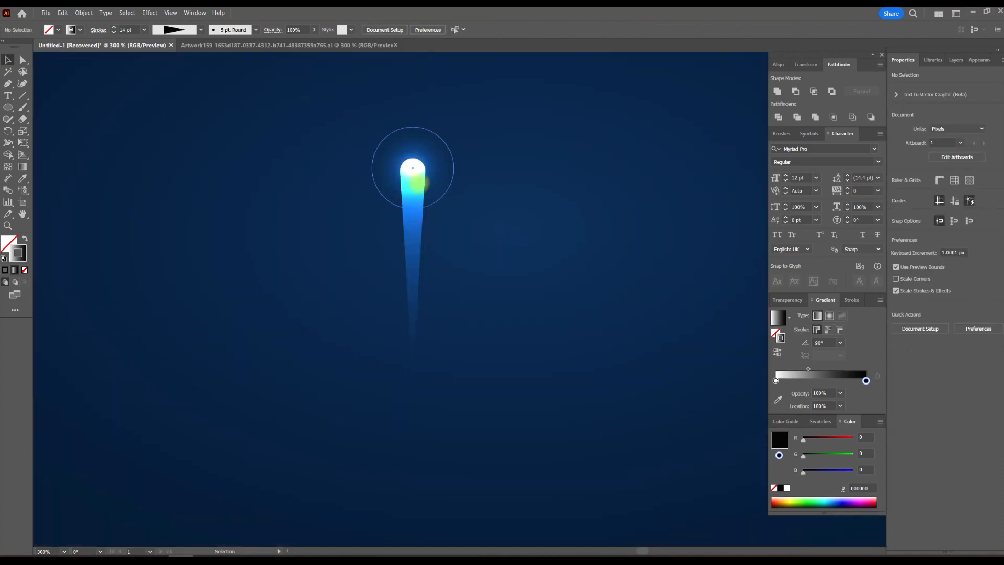
- Enlarge the glow circle around its centre to about 101 px wide
left_click(444, 160)
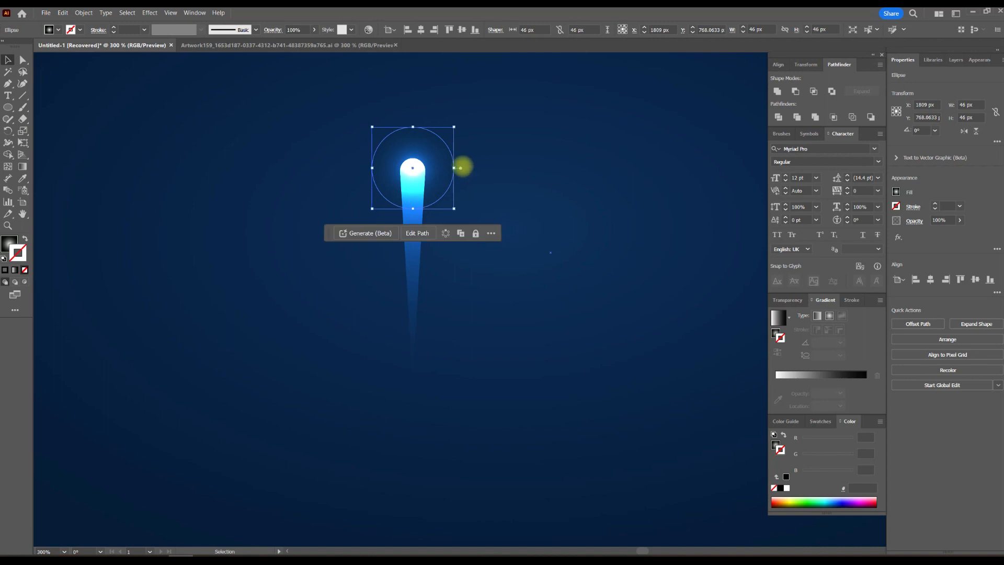
left_click_drag(454, 168, 501, 163)
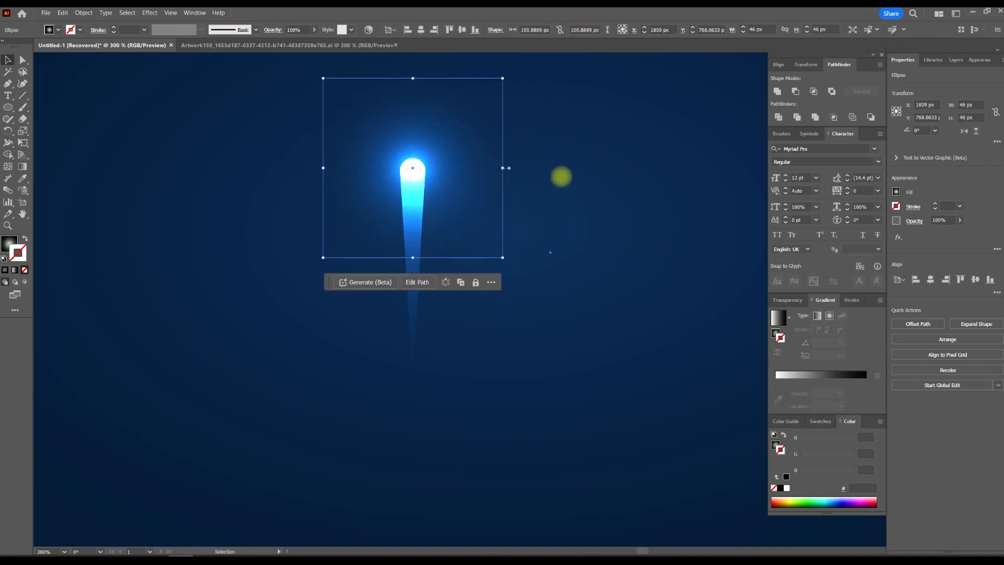
left_click(557, 177)
- Apply a radial repeat to the grouped circle and tapered line
scroll(554, 178, "down", 1)
left_click_drag(554, 178, 381, 242)
left_click(309, 253)
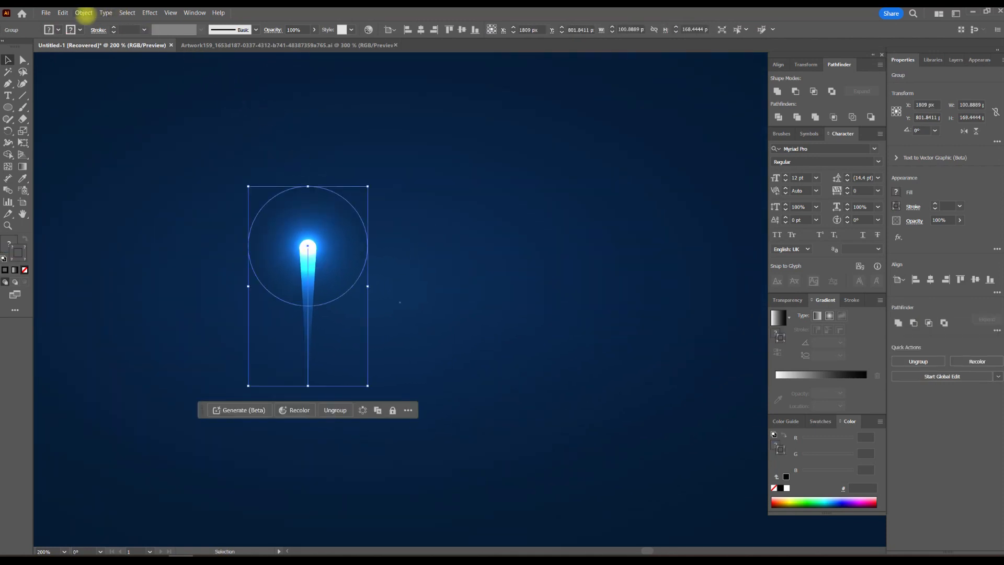
left_click(84, 12)
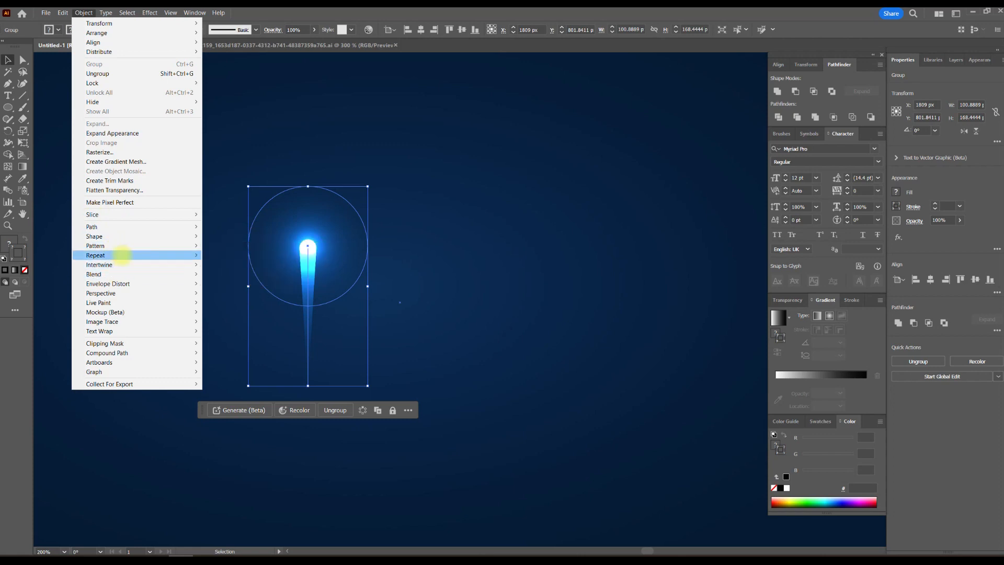
mouse_move(182, 255)
left_click(238, 255)
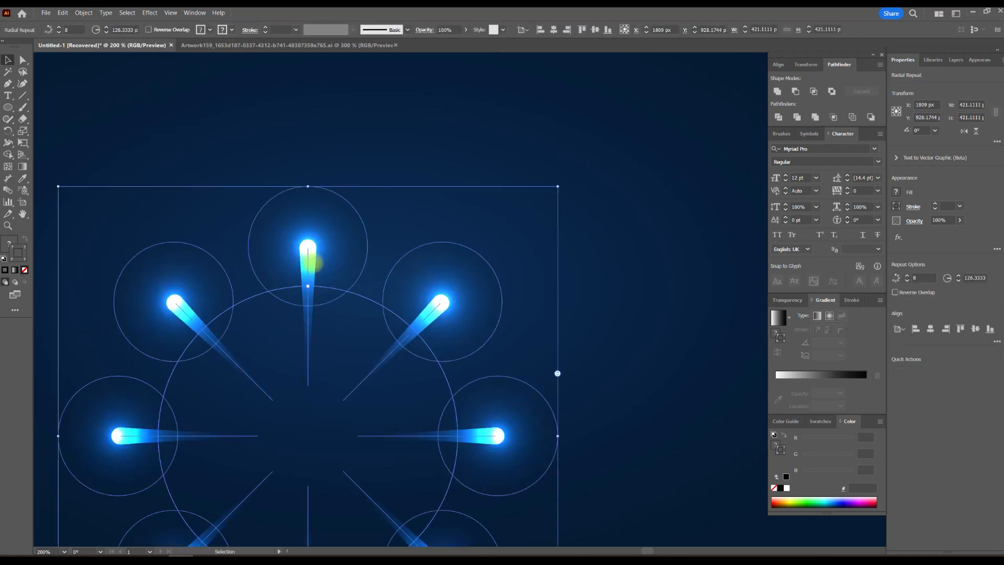
- Move the radial repeat up and to the right, near the middle of the dark blue rectangle
scroll(446, 316, "down", 2)
scroll(460, 310, "down", 1)
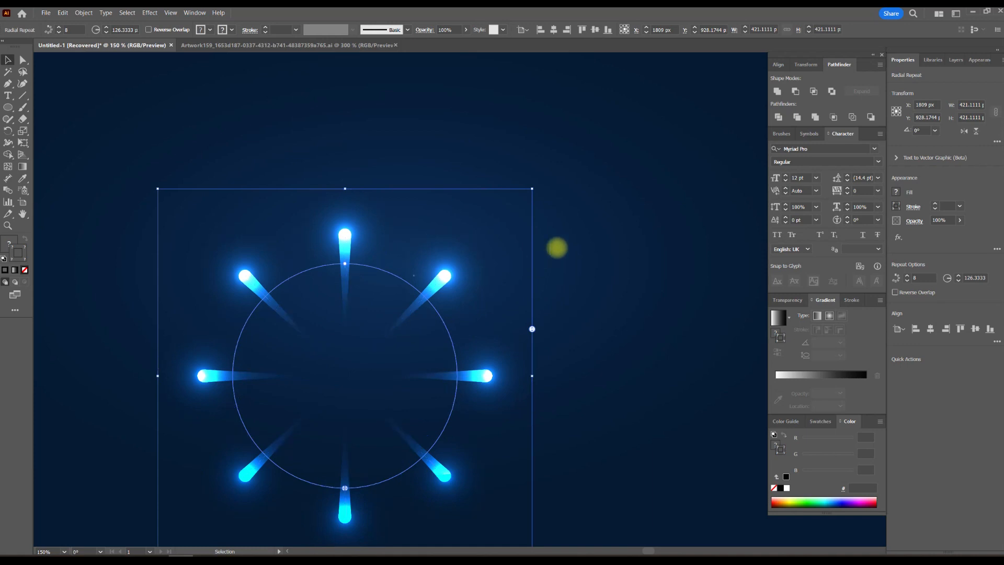
scroll(562, 219, "down", 2)
scroll(475, 244, "down", 2)
left_click_drag(533, 224, 467, 282)
left_click_drag(395, 289, 432, 247)
left_click(489, 159)
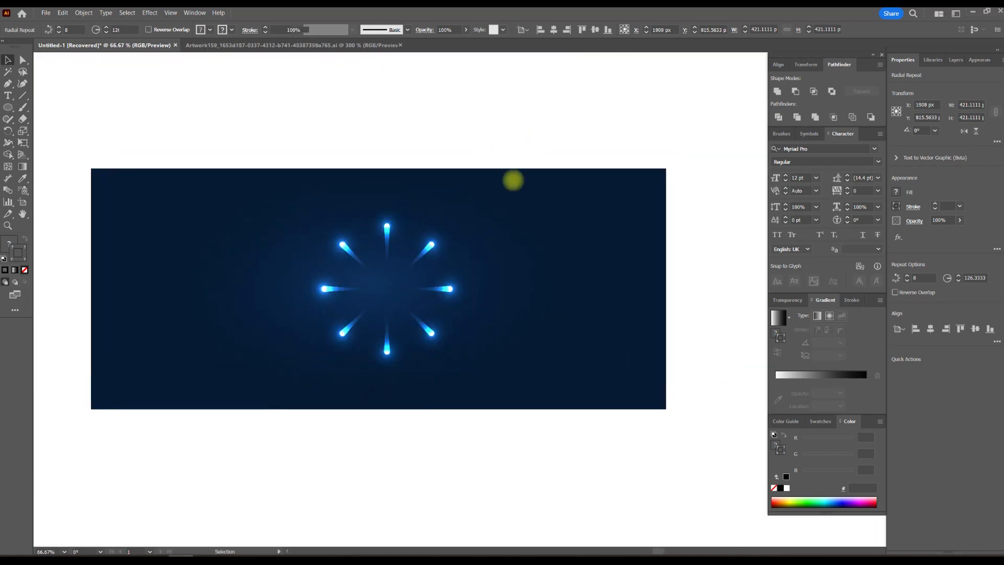
- Set the radial repeat to 14 instances and enlarge it to about 476 px wide
scroll(441, 249, "up", 1)
left_click(421, 245)
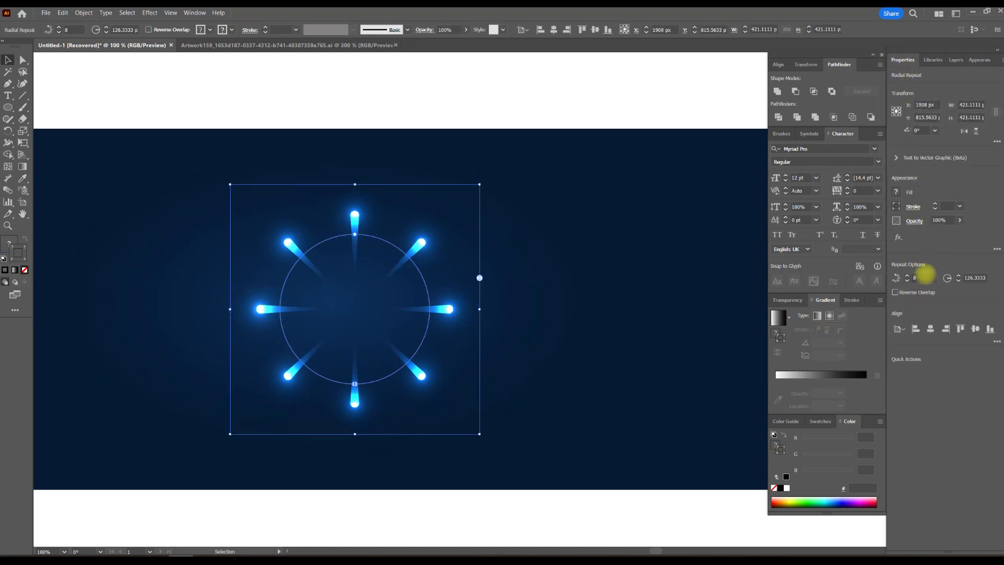
scroll(922, 277, "up", 5)
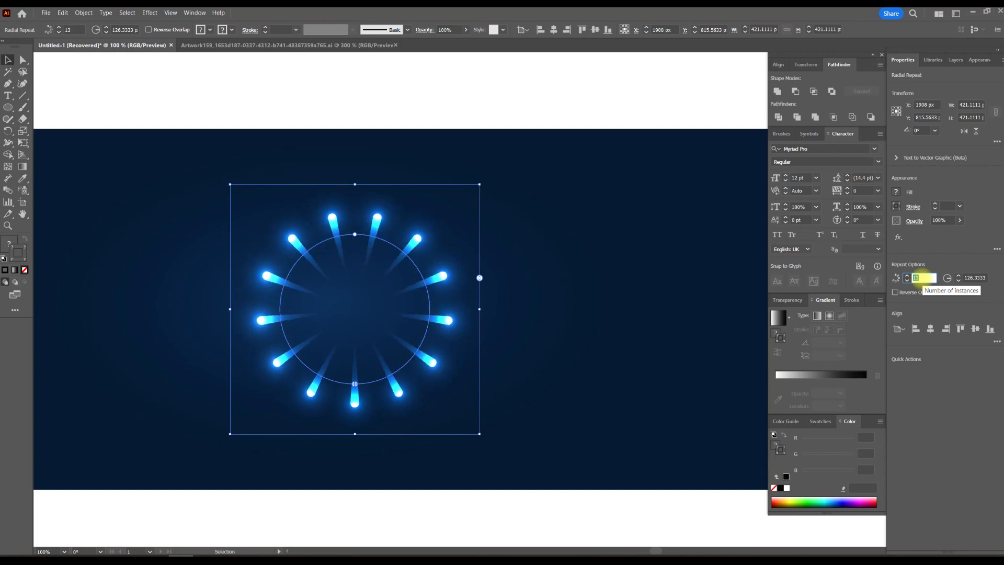
scroll(921, 278, "down", 1)
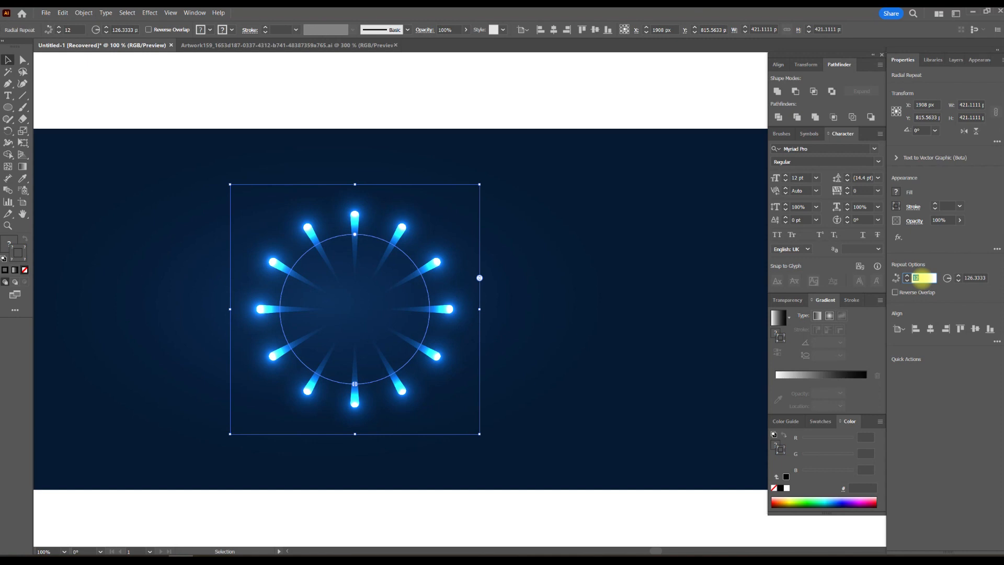
scroll(923, 277, "down", 2)
scroll(922, 277, "down", 3)
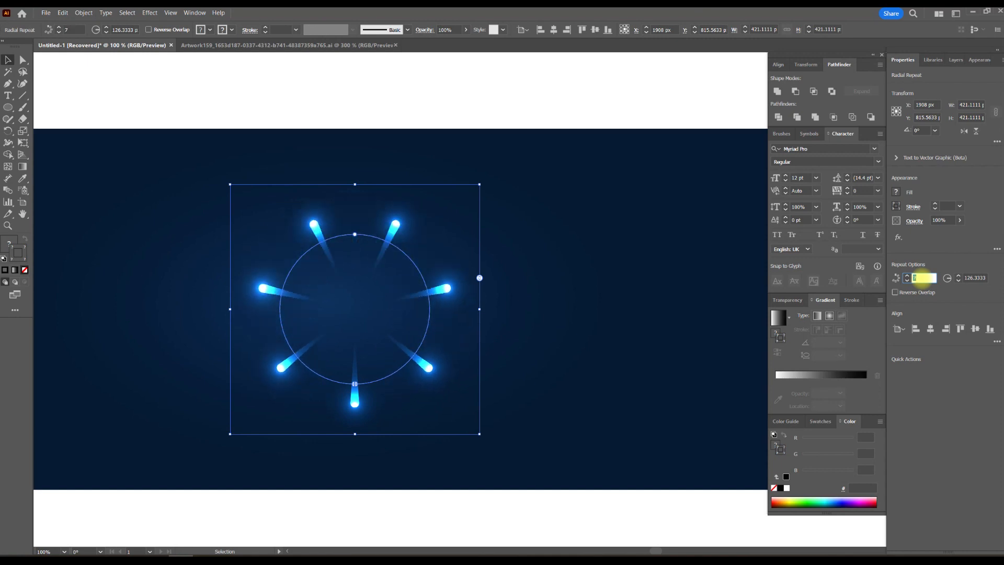
scroll(923, 278, "up", 7)
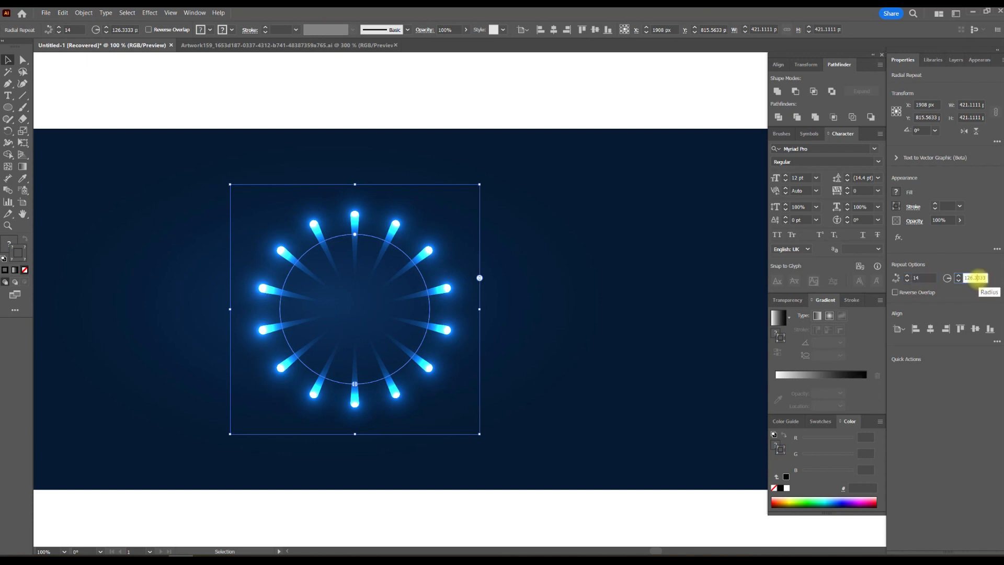
left_click_drag(480, 183, 510, 161)
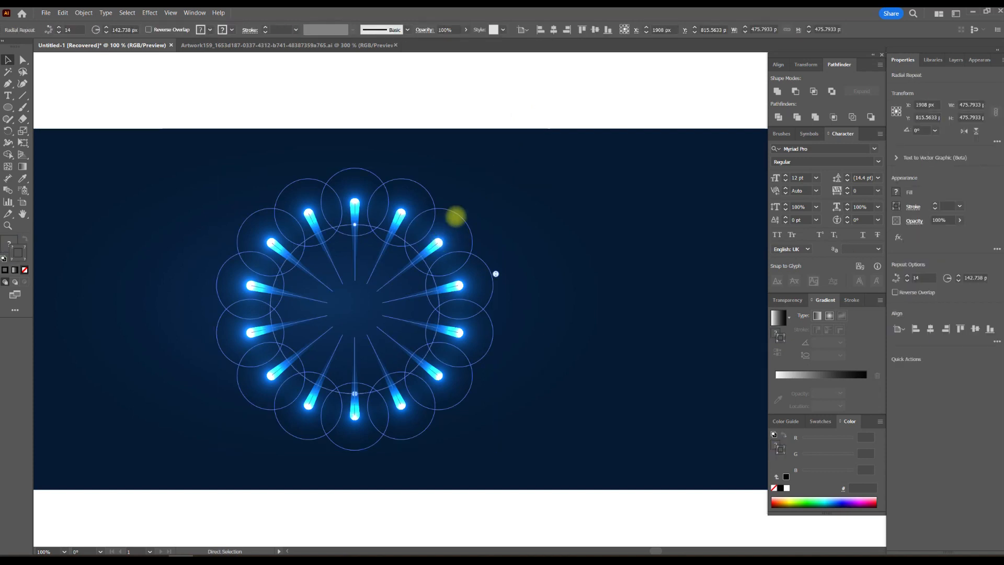
- Copy the ring in place, shrink and rotate the copy to about 326 px and 14°, and give it 17 instances
key("ctrl+c")
key("ctrl+f")
left_click_drag(493, 166, 425, 190)
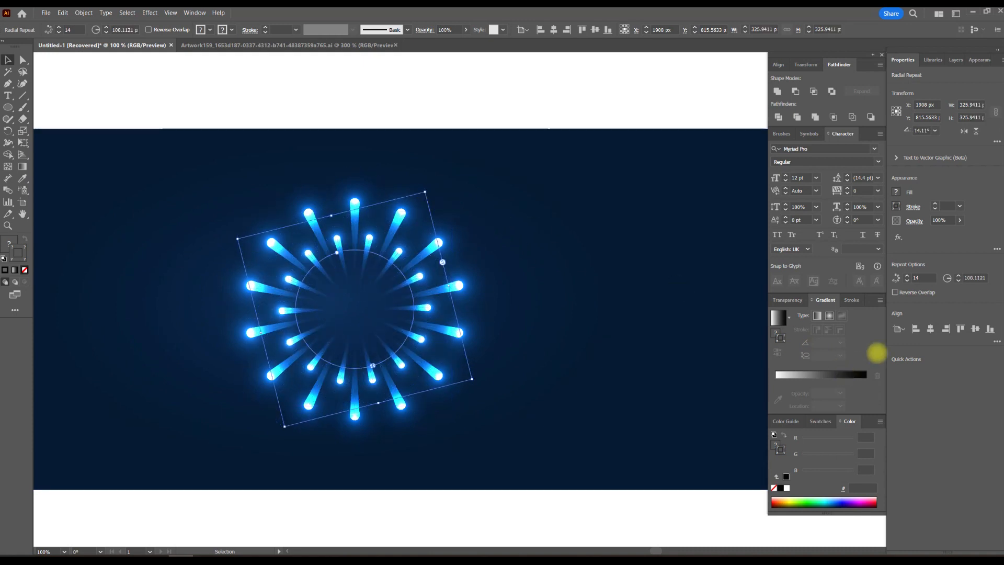
left_click(923, 278)
scroll(923, 278, "up", 3)
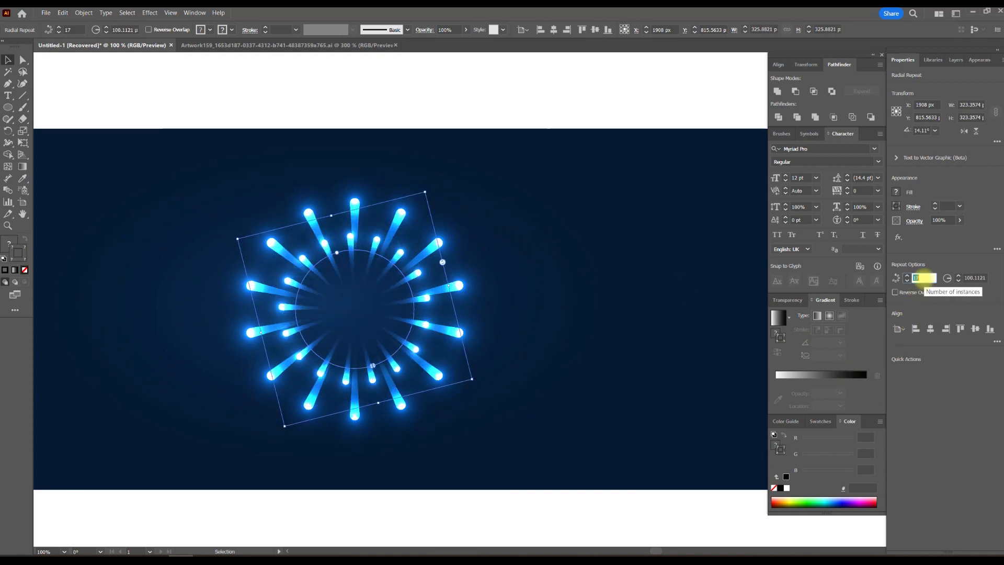
- Copy the inner ring in place, shrink the copy to about 203 px wide, and set it to 22 instances
key("ctrl")
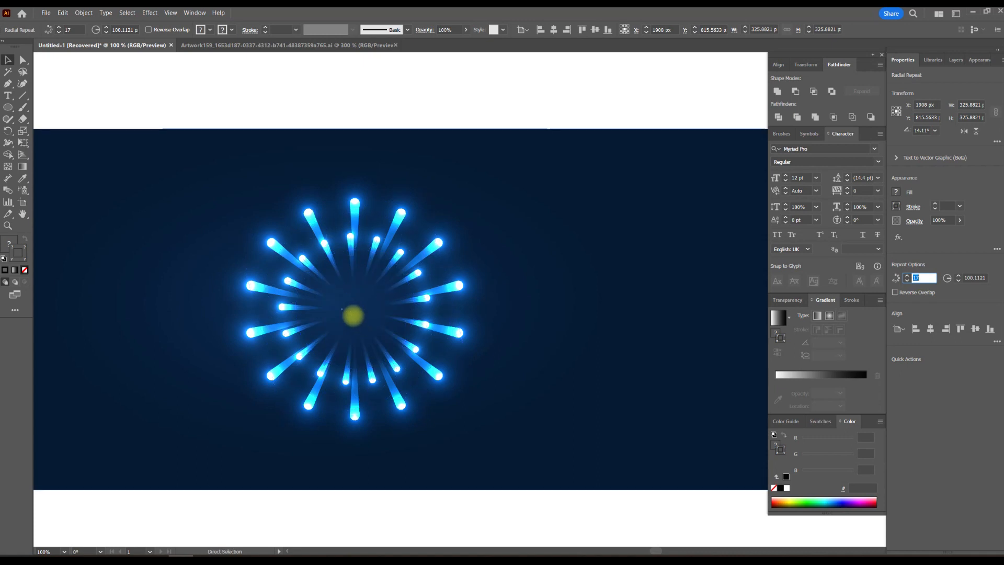
left_click(427, 228, "ctrl")
left_click(398, 254)
left_click_drag(424, 191, 398, 231)
left_click(922, 278)
type("20")
key("Return")
key("Up")
key("Up")
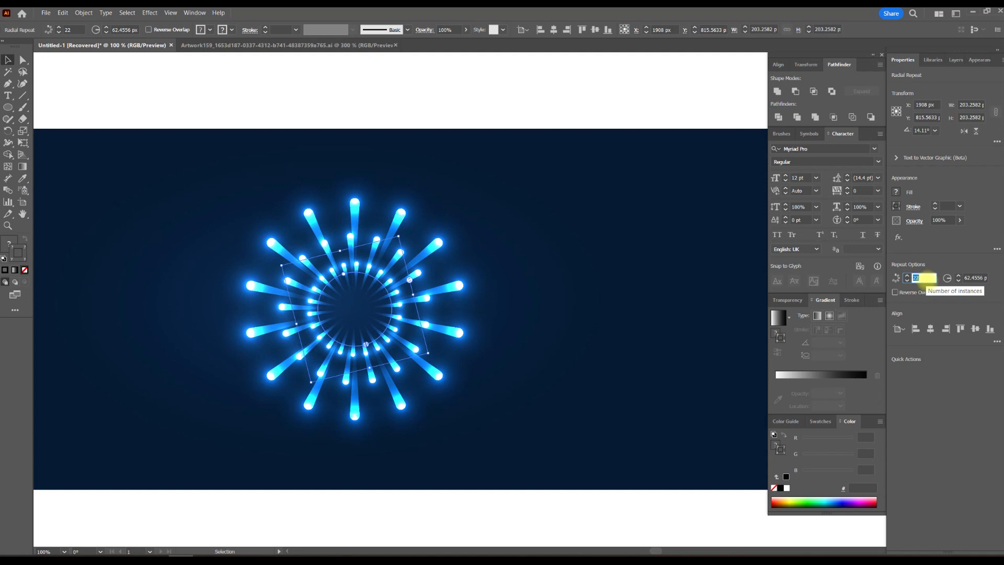
- Duplicate the outer 14-streak ring horizontally onto the empty area right of the burst
left_click(497, 159)
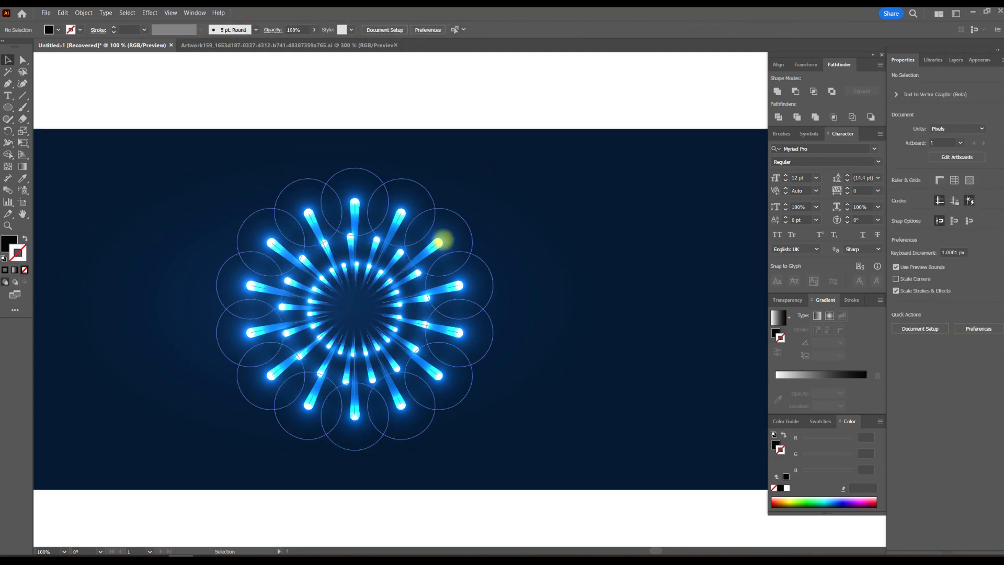
key("ctrl+minus")
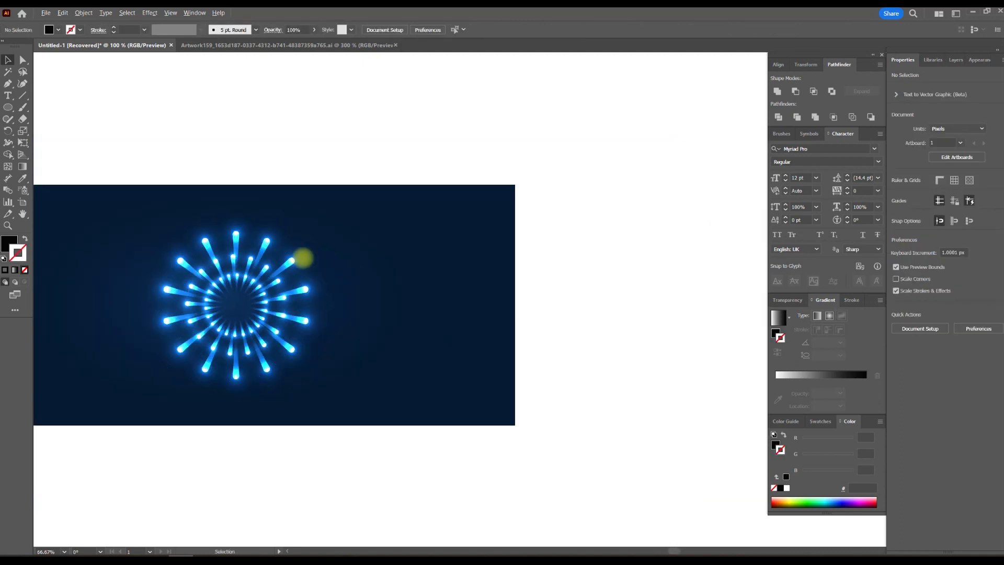
left_click_drag(419, 247, 495, 248)
left_click_drag(292, 260, 523, 265)
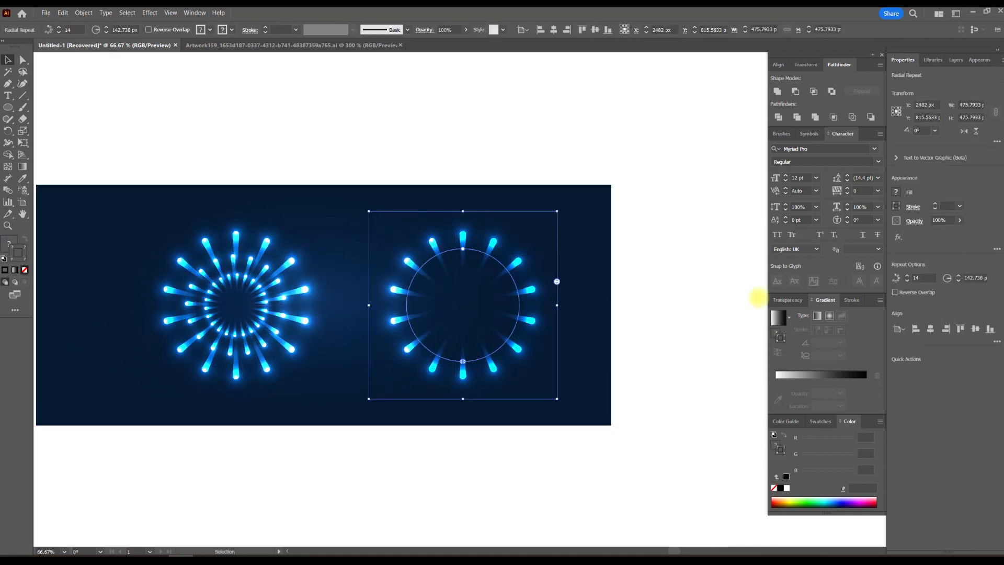
- Isolate the duplicated ring and shift its source streak down and outward so the streaks swirl around the centre
double_click(517, 260)
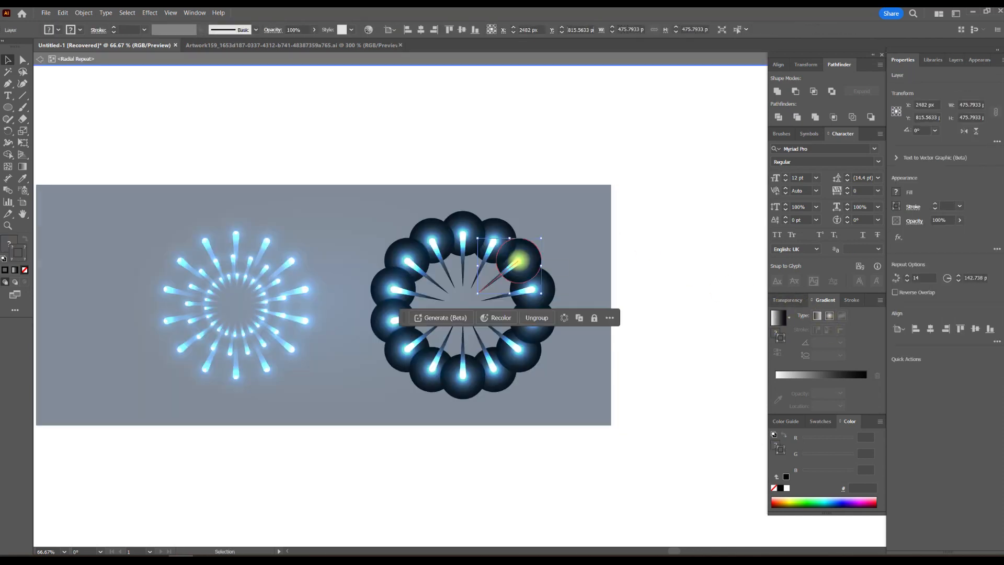
left_click_drag(519, 260, 547, 304)
double_click(665, 281)
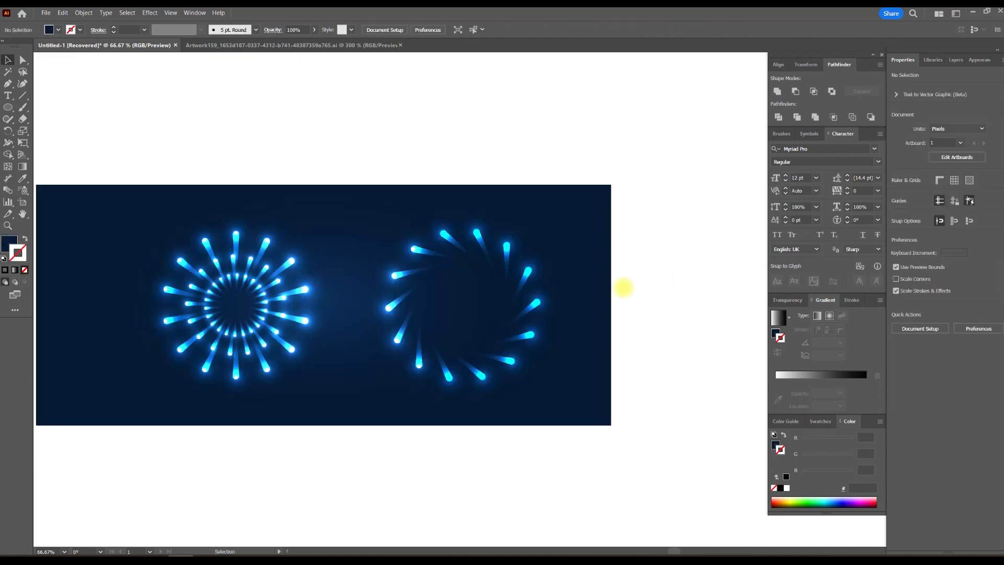
- Copy the swirl ring in place, shrink the copy to about 361 px wide, and set it to 19 instances
scroll(550, 290, "up", 1)
left_click(535, 274)
key("ctrl+c")
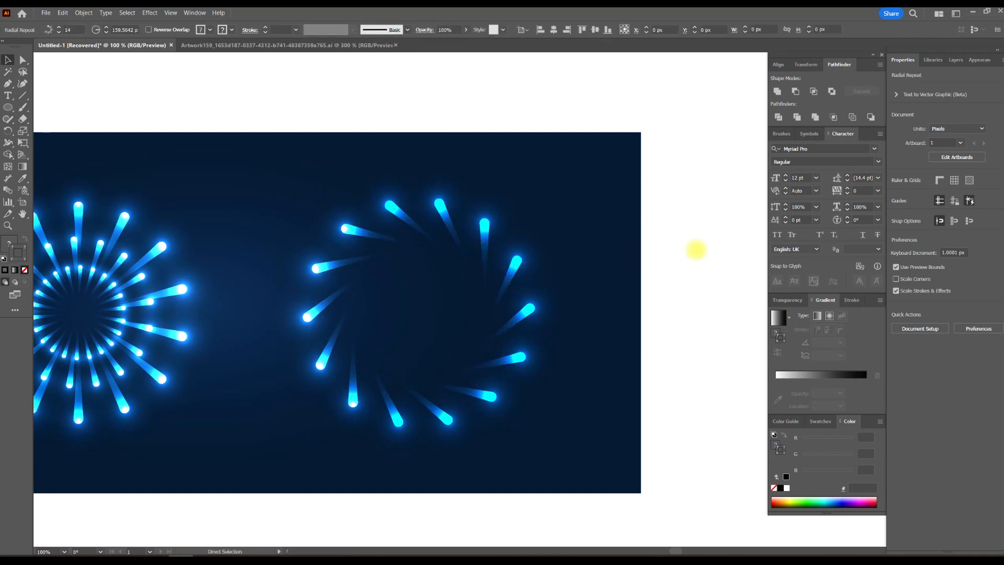
key("ctrl+f")
left_click_drag(564, 168, 527, 206)
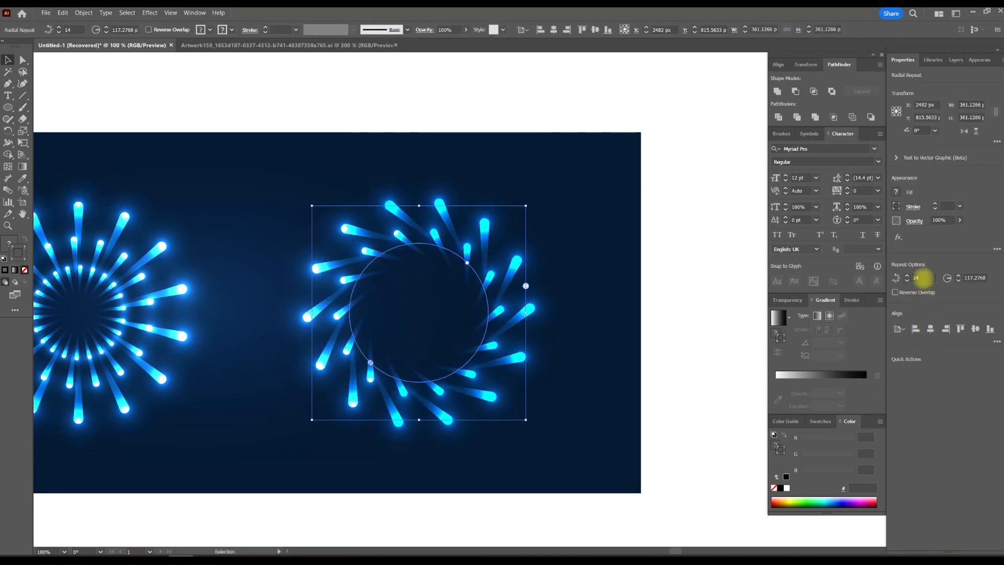
scroll(925, 277, "up", 4)
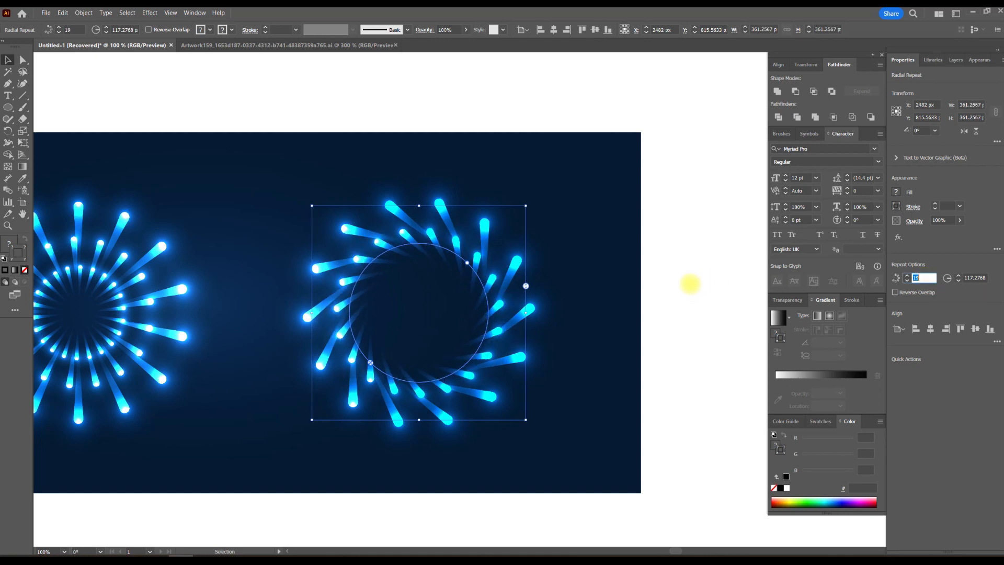
- Copy the 19-streak swirl ring in place, shrink the copy to form the innermost ring, and increase its instances
left_click(686, 279)
left_click(471, 254)
key("ctrl+c")
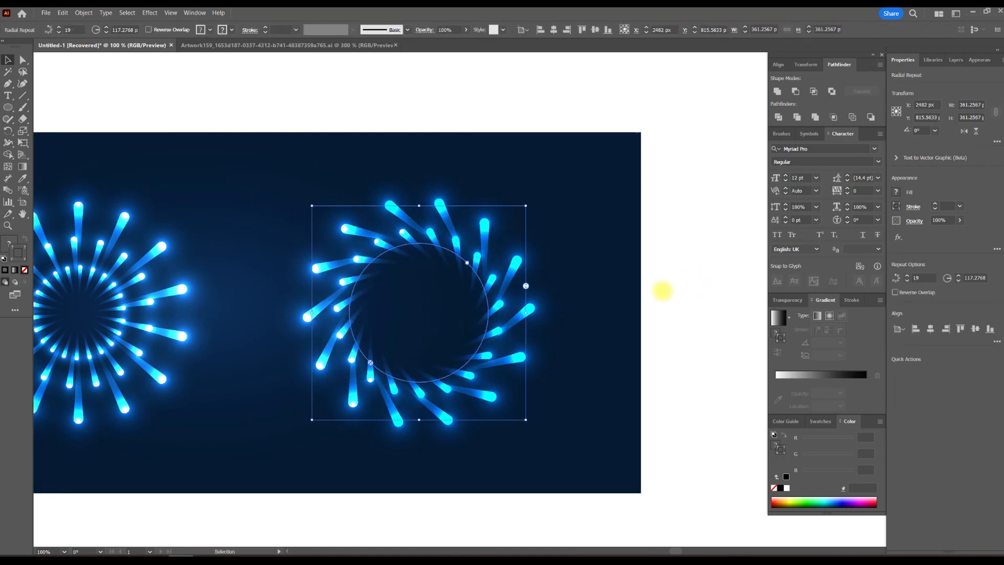
key("ctrl+f")
left_click_drag(526, 206, 496, 236)
scroll(927, 277, "up", 3)
scroll(928, 277, "up", 1)
left_click(743, 258)
- Reflect the innermost ring of the swirl burst
scroll(717, 280, "down", 3)
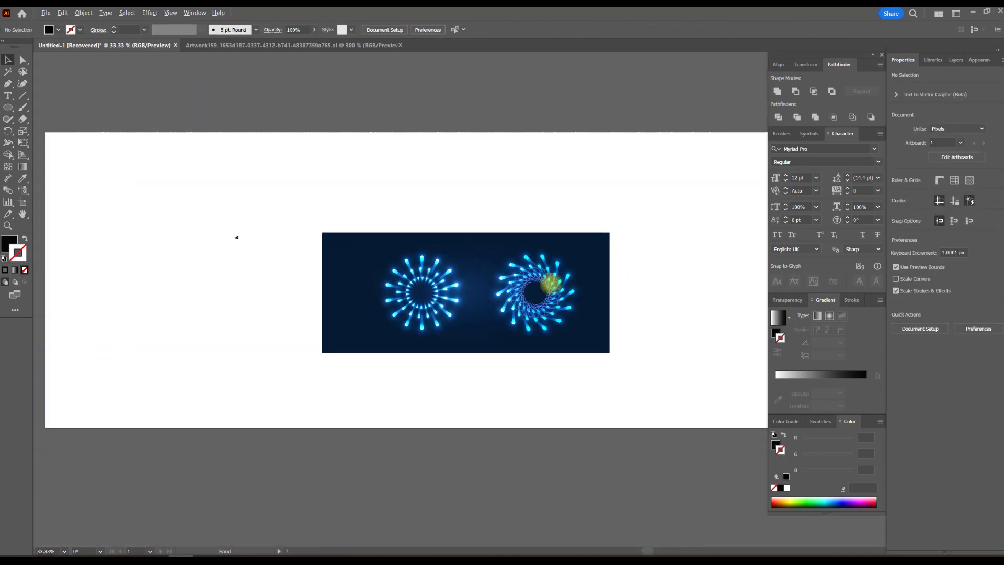
scroll(551, 289, "up", 5)
left_click(550, 292)
right_click(550, 292)
mouse_move(603, 374)
left_click(680, 403)
key("Return")
scroll(699, 402, "down", 2)
- Reflect the swirl burst's outer 14-streak ring across the vertical axis
right_click(572, 212)
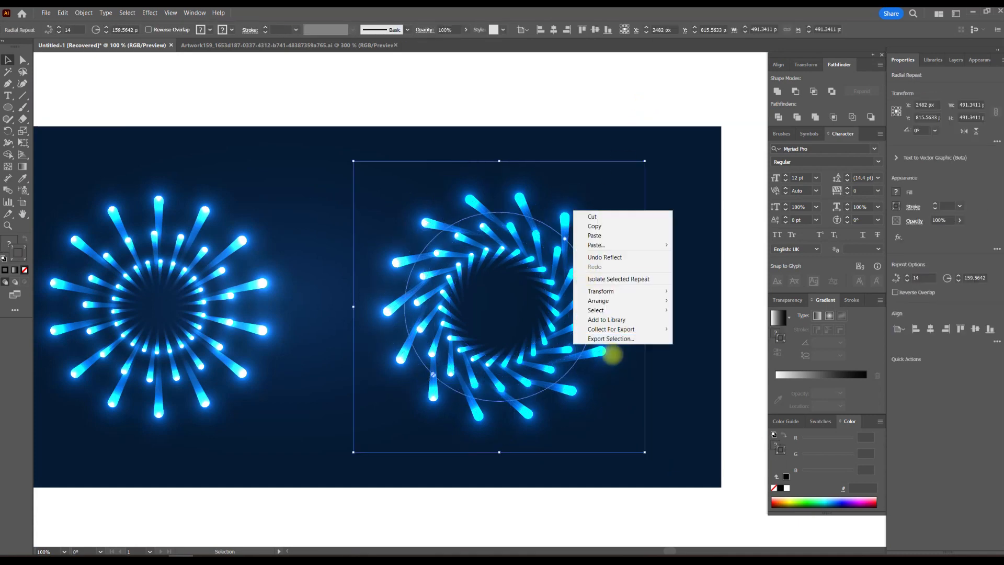
mouse_move(638, 290)
left_click(789, 320)
key("Return")
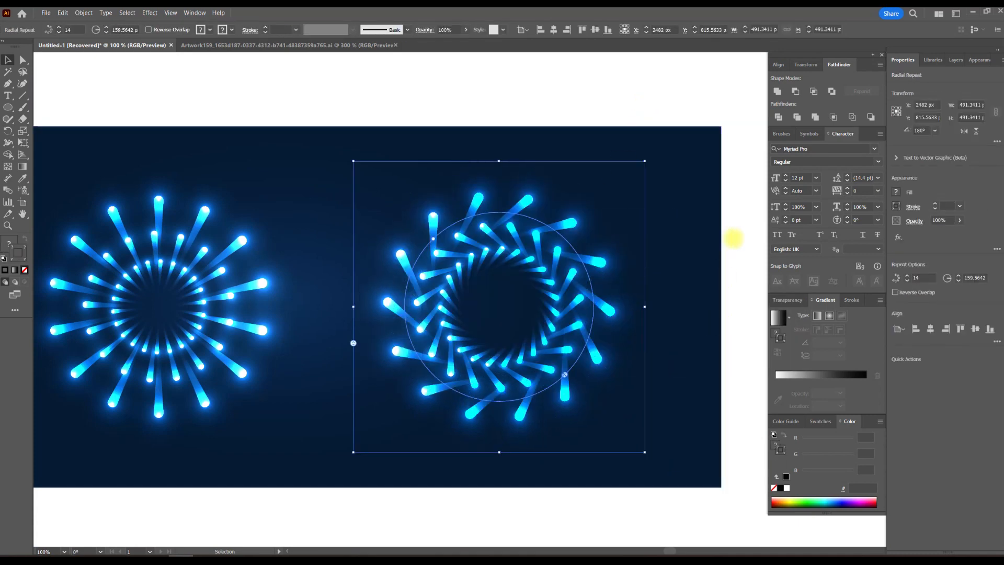
left_click(728, 214)
- Place a copy of the straight 14-streak ring left of the first burst and extend the dark blue rectangle behind it
scroll(653, 260, "down", 1)
left_click_drag(728, 222, 629, 242)
left_click(549, 132)
left_click_drag(378, 177, 347, 179)
left_click_drag(426, 206, 572, 197)
left_click_drag(426, 231, 480, 219)
left_click(517, 189)
left_click_drag(411, 291, 321, 267)
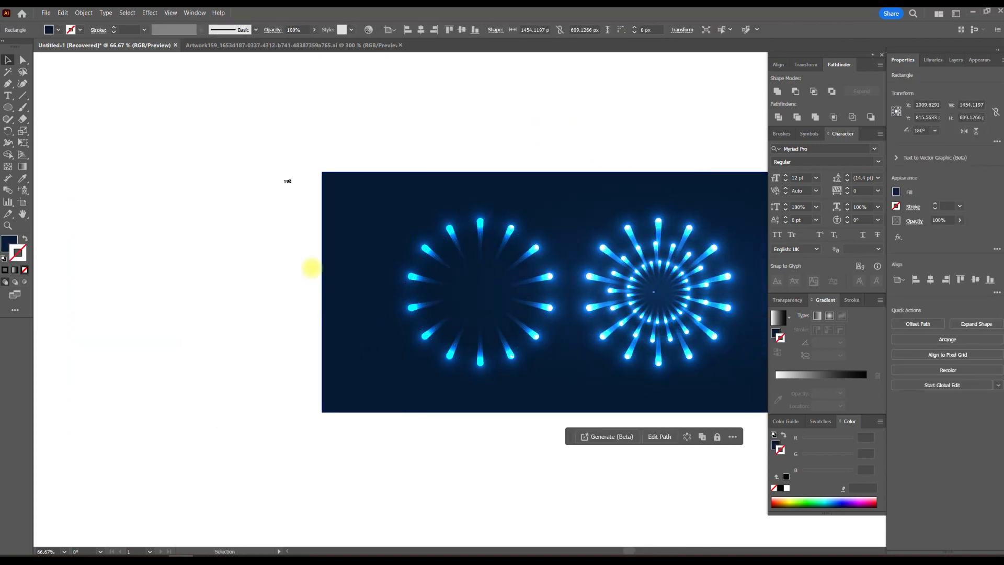
- Delete the small stray object on the artboard to the left of the dark blue rectangle
left_click_drag(273, 195, 256, 205)
key("Delete")
left_click_drag(551, 188, 511, 190)
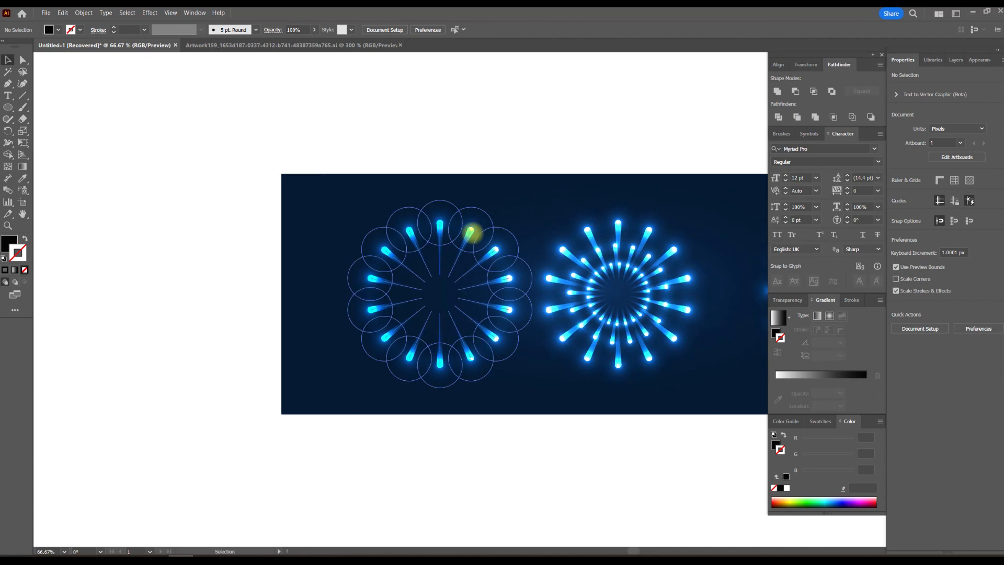
- Isolate the left ring and move its source streak across the centre so the tapered tails point outward
double_click(444, 226)
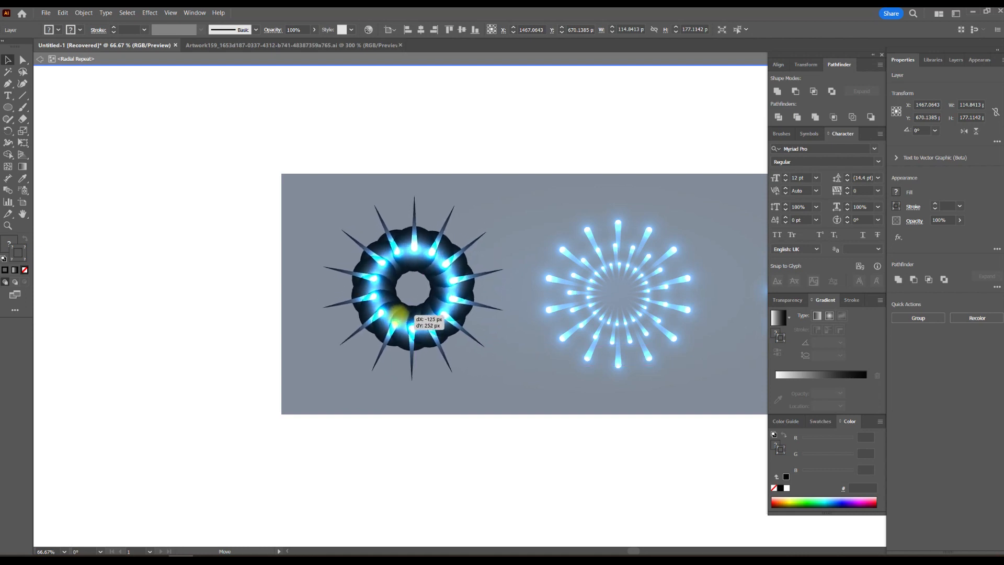
double_click(450, 120)
scroll(475, 267, "up", 2)
scroll(517, 266, "down", 2)
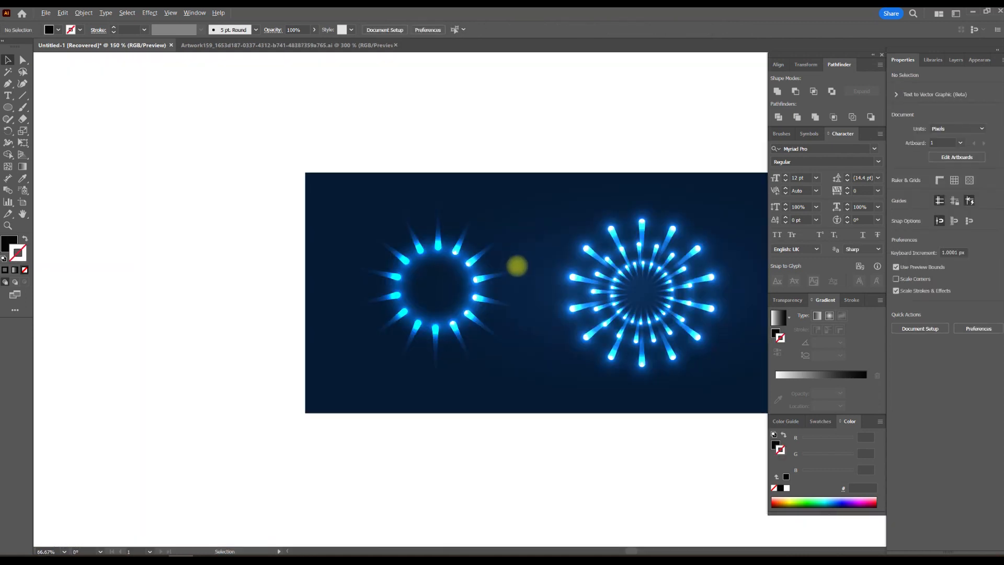
- Copy the left ring in place, enlarge the copy to about 727 px wide, and set it to 22 instances
left_click_drag(518, 267, 473, 267)
left_click(433, 285)
left_click_drag(487, 200, 554, 146)
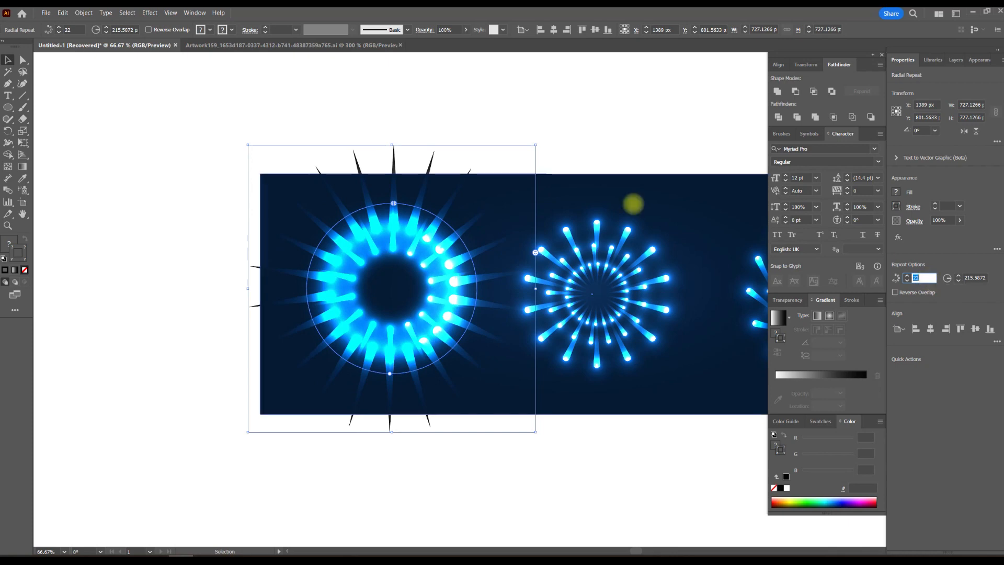
left_click(544, 127)
scroll(562, 144, "down", 1)
left_click_drag(648, 123, 531, 137)
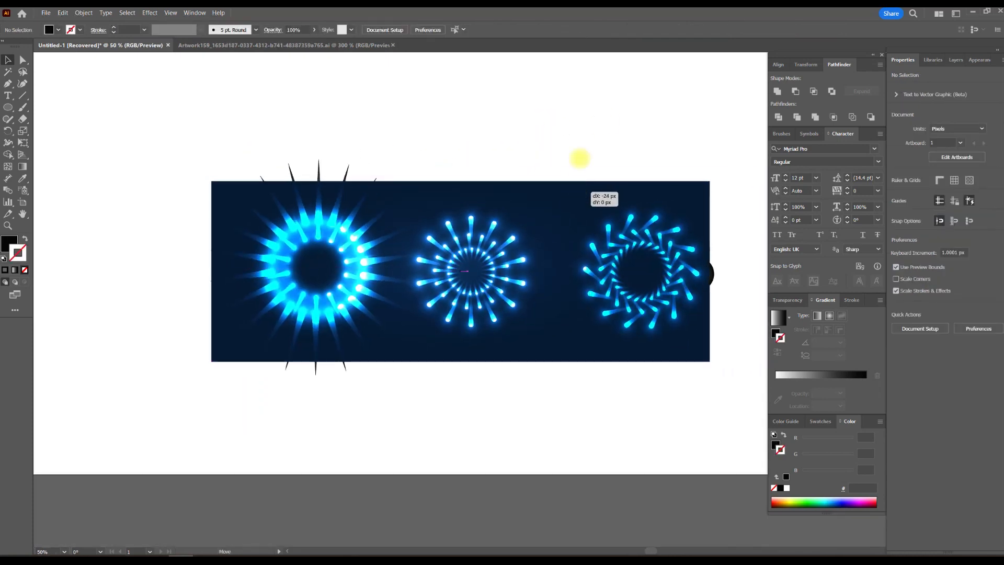